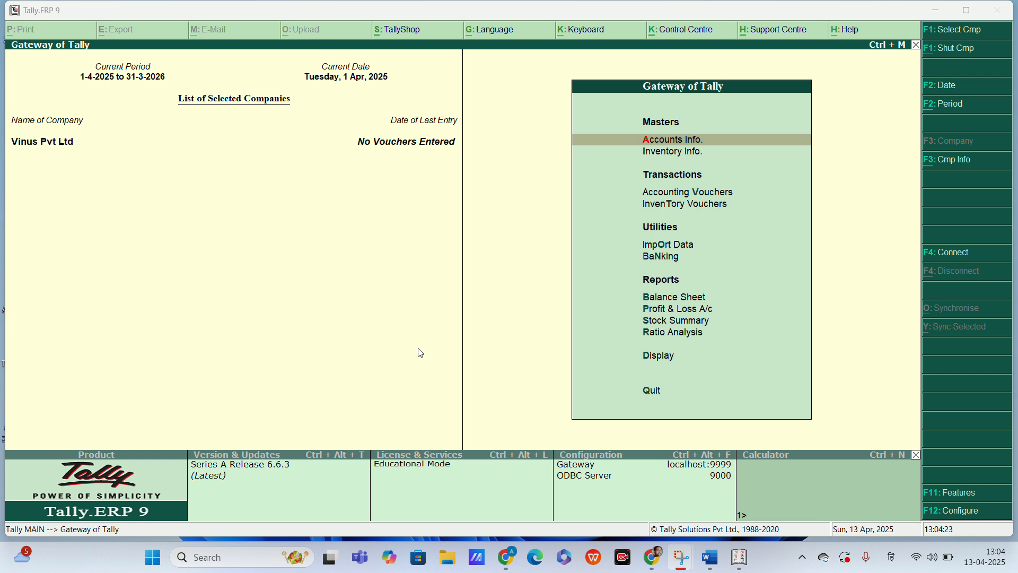
Step: Create a ledger named Sale under the Sales Accounts group
{"action": "key", "text": "Return"}
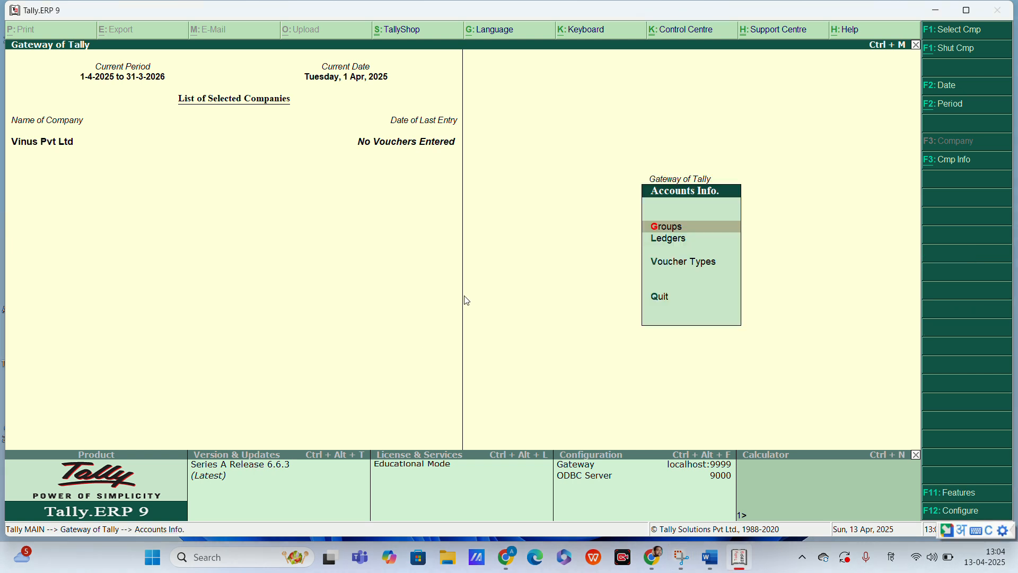
{"action": "key", "text": "l"}
{"action": "key", "text": "Return"}
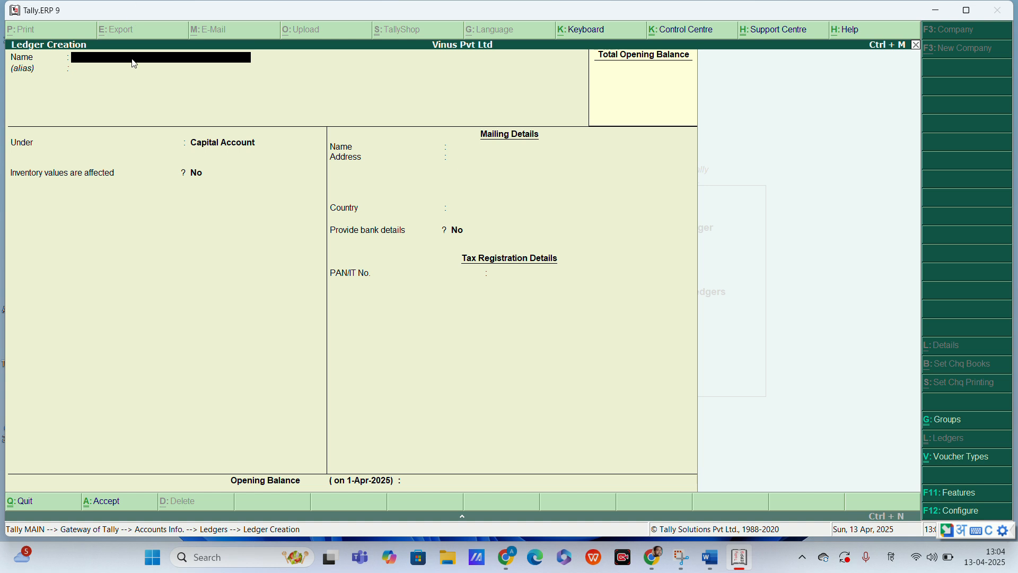
{"action": "type", "text": "salesalesa"}
{"action": "key", "text": "Escape"}
{"action": "type", "text": "Sale"}
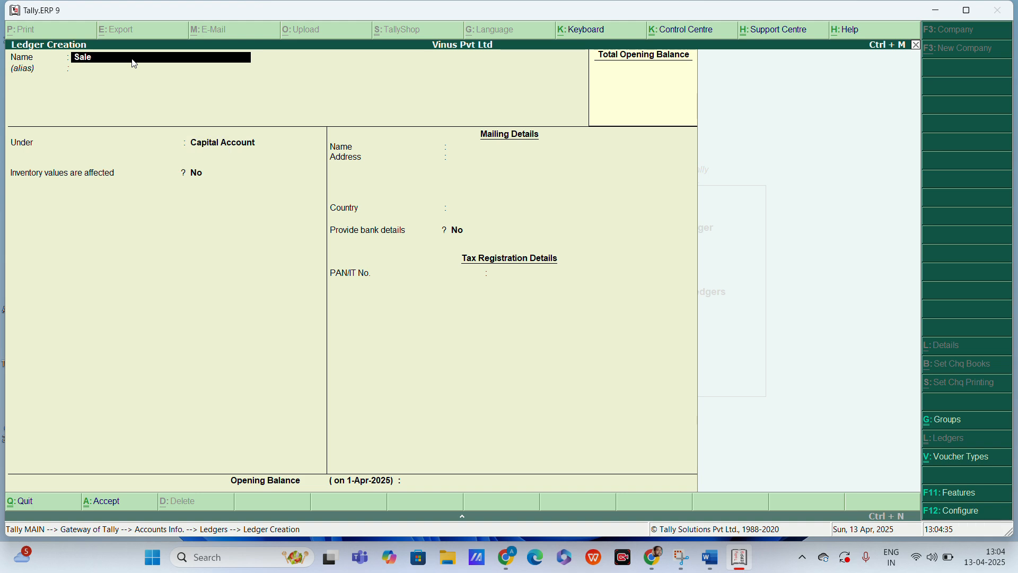
{"action": "key", "text": "Return"}
{"action": "key", "text": "Return"}
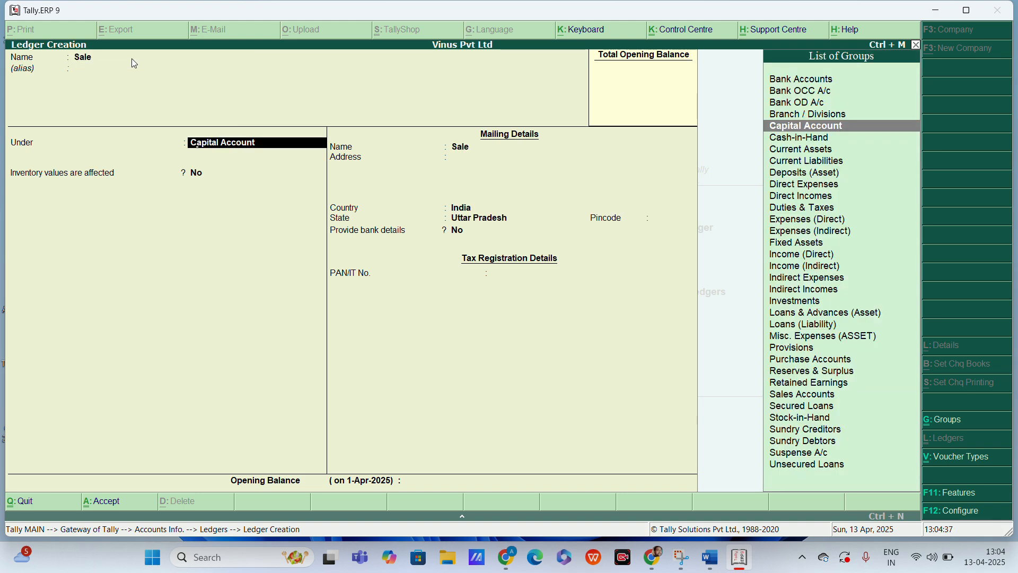
{"action": "type", "text": "Sal"}
Step: Create a ledger named Purchase under the Purchase Accounts group
{"action": "key", "text": "Return"}
{"action": "key", "text": "ctrl+a"}
{"action": "type", "text": "Purchase"}
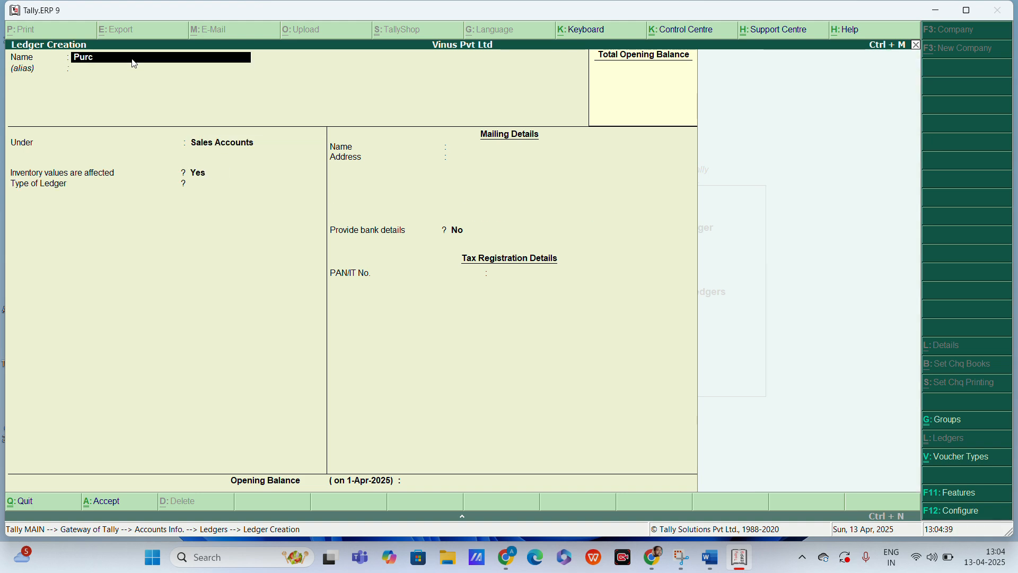
{"action": "key", "text": "Return"}
{"action": "key", "text": "Return"}
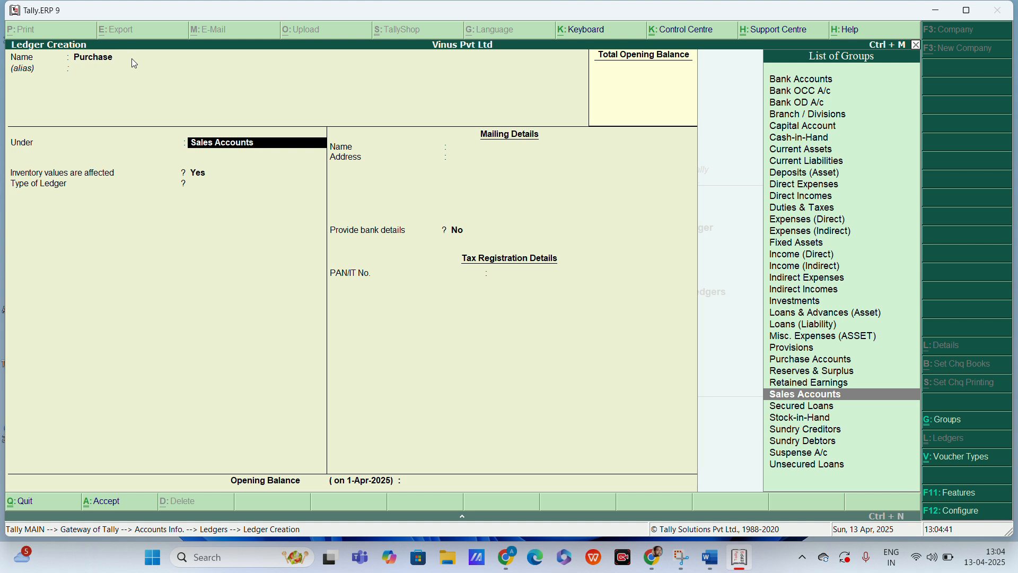
{"action": "type", "text": "Pur"}
{"action": "key", "text": "Return"}
{"action": "key", "text": "ctrl+a"}
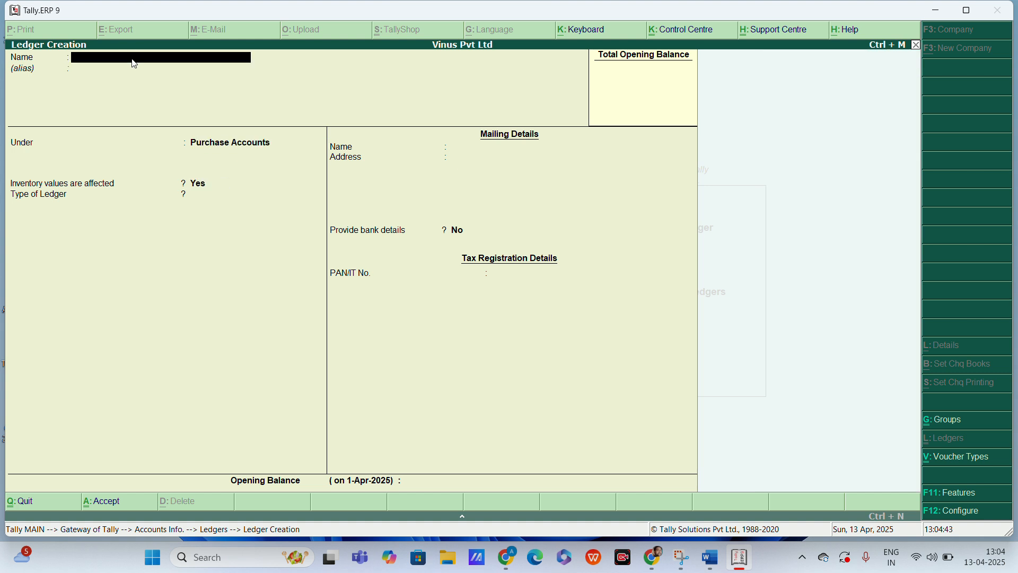
Step: Create a ledger with the supplier's name under the Sundry Creditors group
{"action": "type", "text": "Amit"}
{"action": "key", "text": "Return"}
{"action": "type", "text": "Sun"}
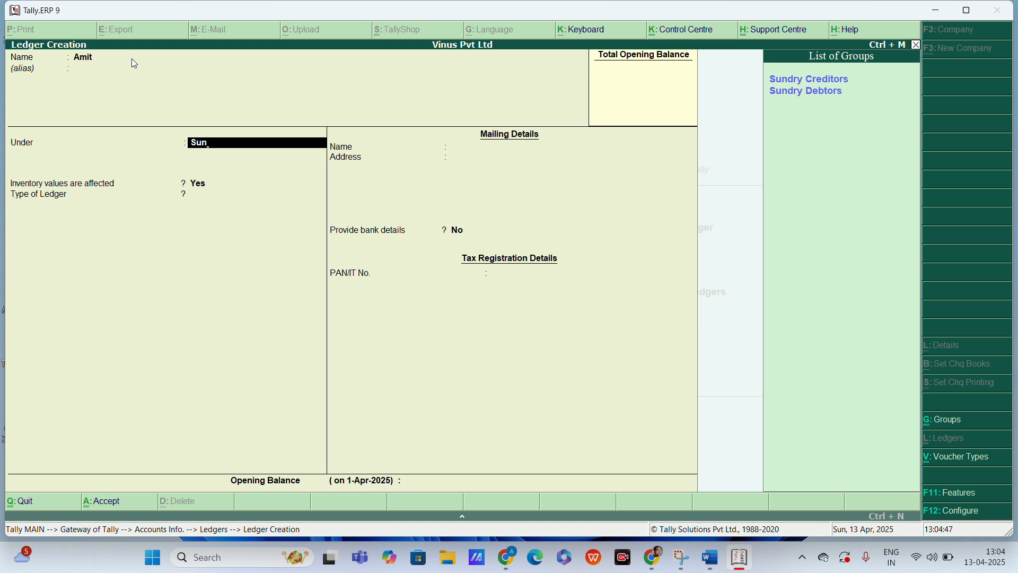
{"action": "key", "text": "Return"}
{"action": "key", "text": "ctrl+a"}
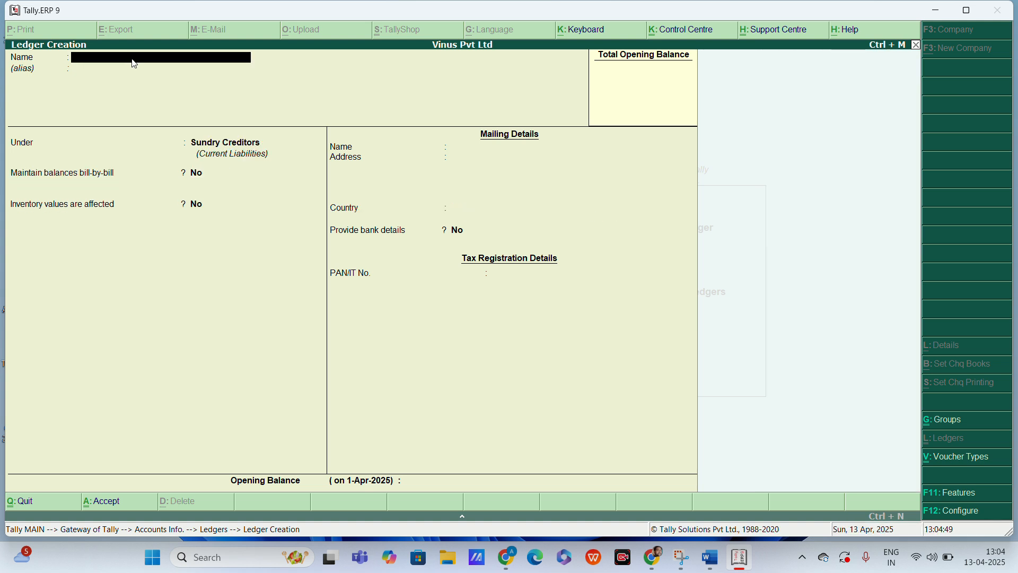
Step: Create a ledger with the customer's name under Sundry Debtors and return to the Gateway of Tally
{"action": "type", "text": "Sumit"}
{"action": "key", "text": "Return"}
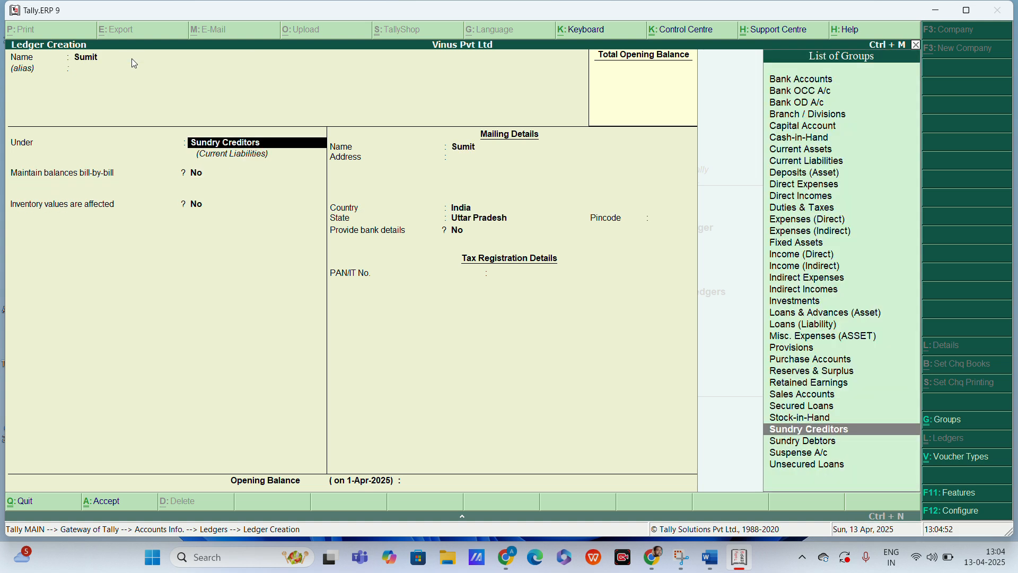
{"action": "key", "text": "Down"}
{"action": "key", "text": "Return"}
{"action": "key", "text": "ctrl+a"}
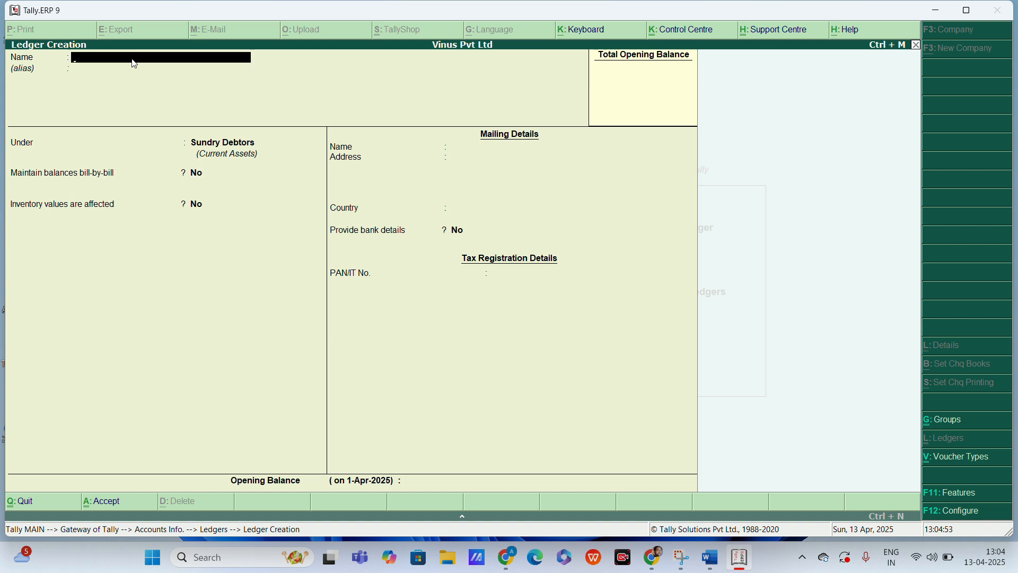
{"action": "key", "text": "Escape"}
{"action": "key", "text": "Return"}
{"action": "key", "text": "Escape"}
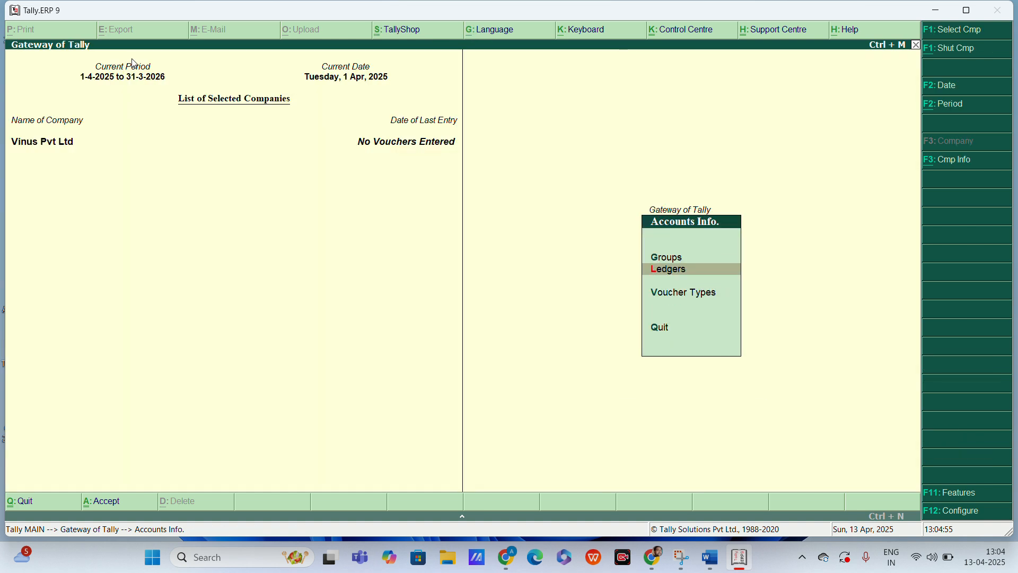
{"action": "key", "text": "Escape"}
Step: Create a simple unit of measure with the symbol pcs and return to the inventory masters
{"action": "key", "text": "Down"}
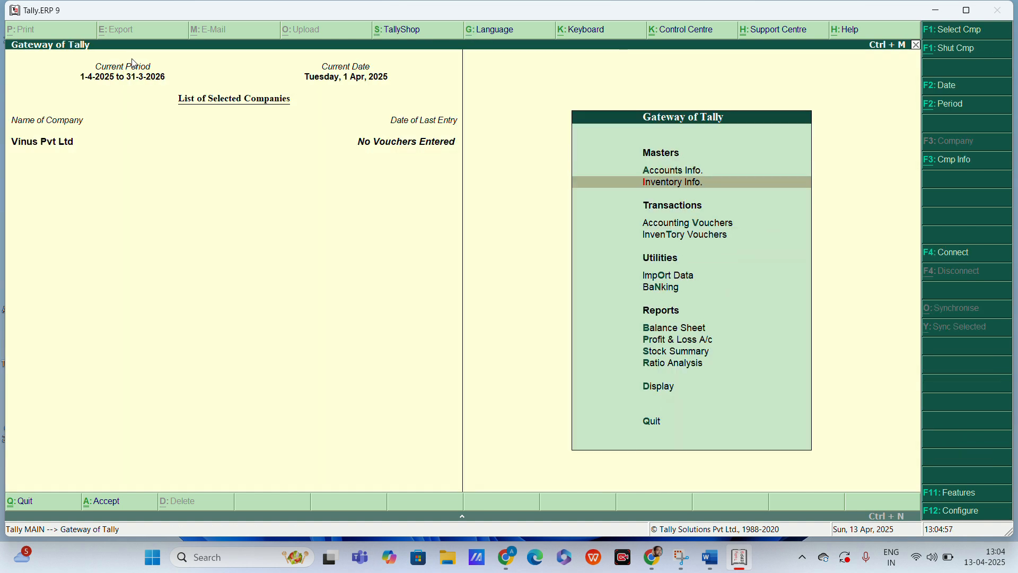
{"action": "key", "text": "Return"}
{"action": "key", "text": "Down"}
{"action": "key", "text": "Down"}
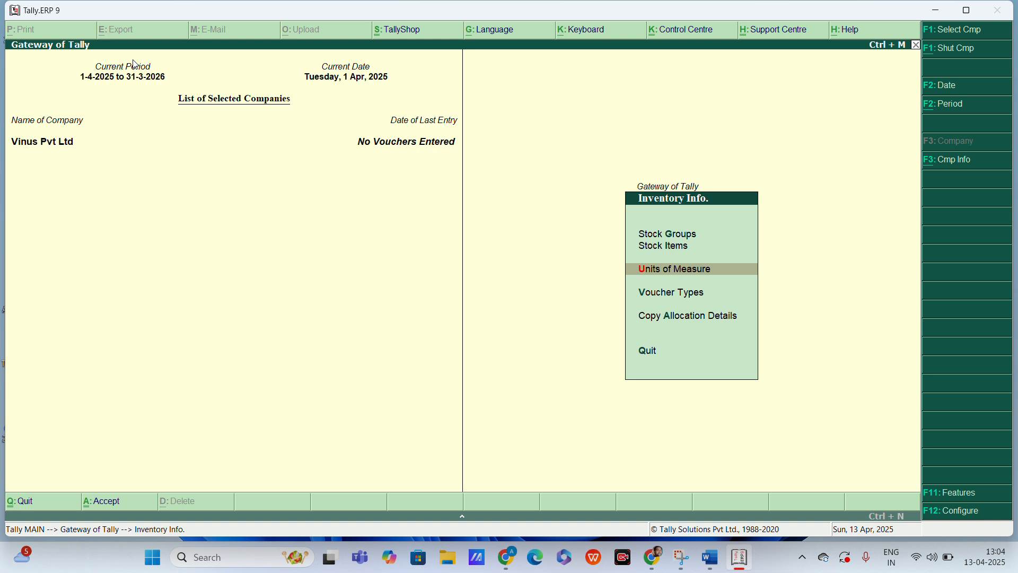
{"action": "key", "text": "Return"}
{"action": "key", "text": "Return"}
{"action": "type", "text": "pcs"}
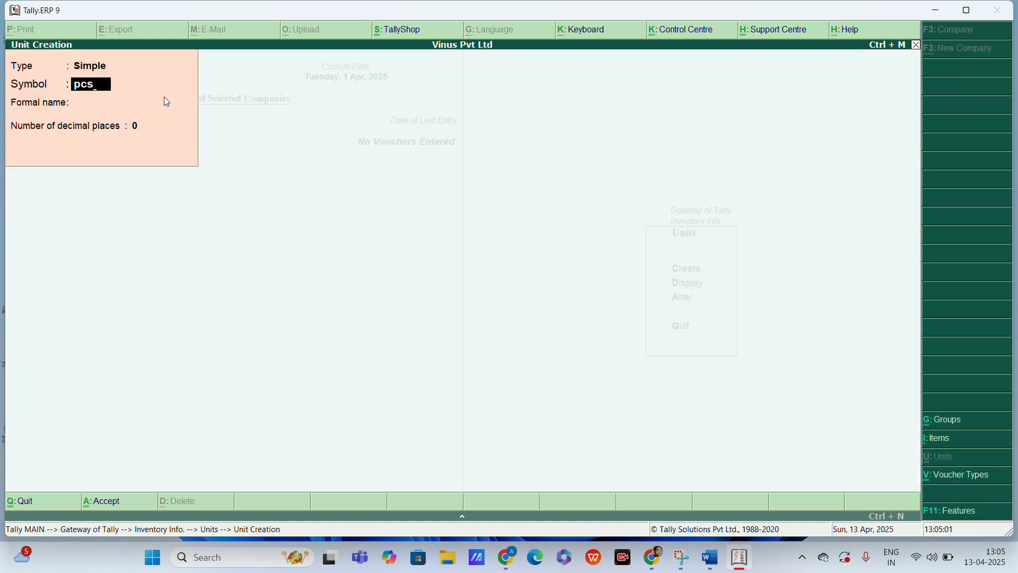
{"action": "key", "text": "Escape"}
{"action": "key", "text": "Escape"}
{"action": "key", "text": "y"}
{"action": "key", "text": "Escape"}
Step: Create a stock item named Mouse under Primary with pcs as its unit
{"action": "key", "text": "Up"}
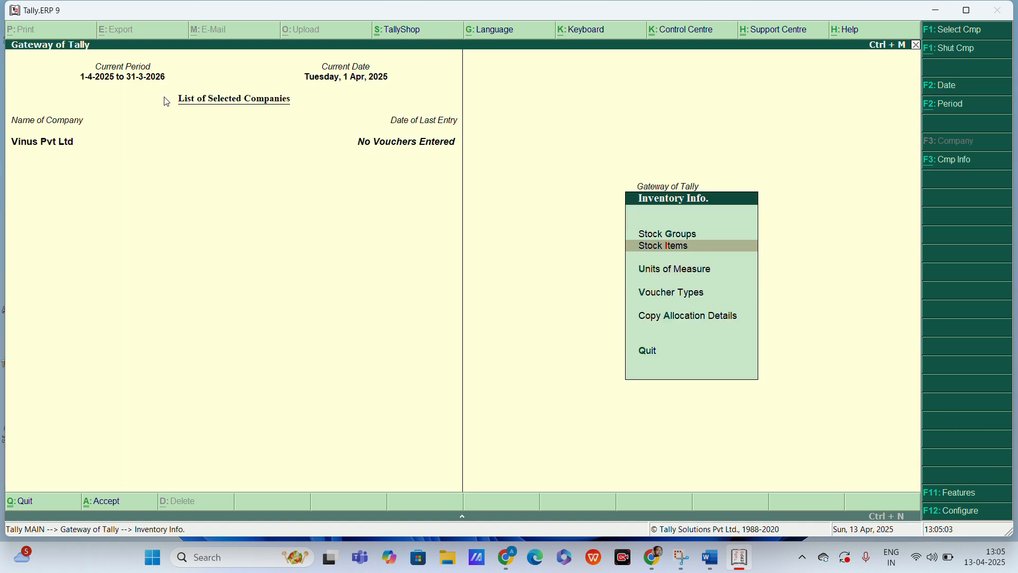
{"action": "key", "text": "Return"}
{"action": "key", "text": "Return"}
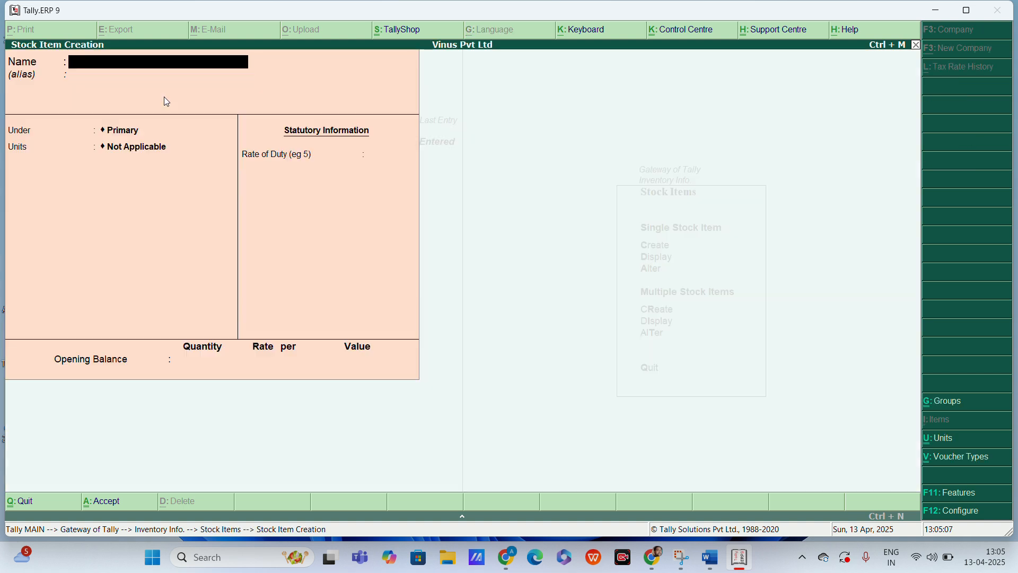
{"action": "type", "text": "Mouse"}
{"action": "key", "text": "Return"}
{"action": "key", "text": "Return"}
{"action": "key", "text": "Return"}
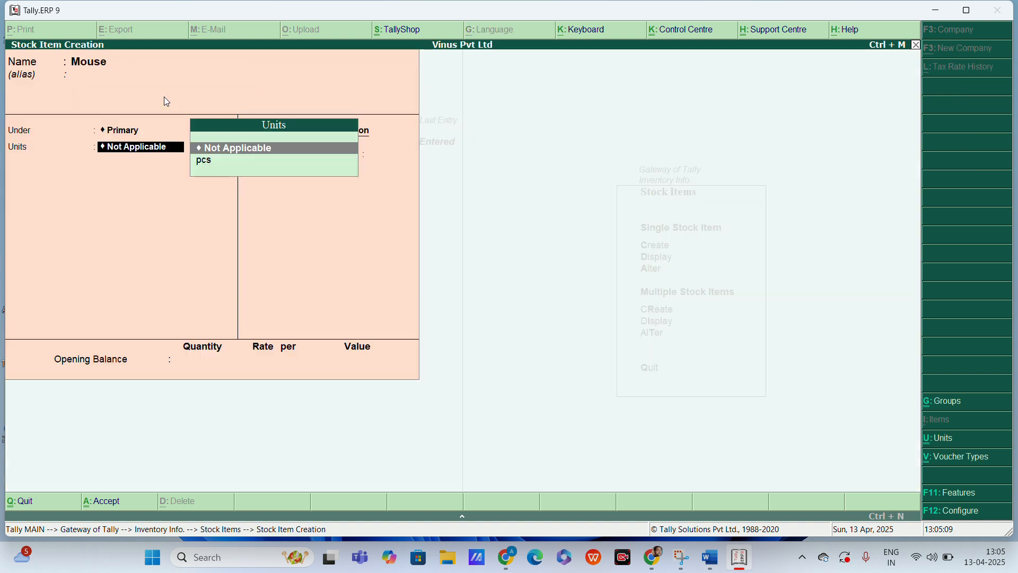
{"action": "key", "text": "Down"}
Step: Create a stock item named Keyboard under Primary with pcs as its unit, and return to the Gateway of Tally
{"action": "key", "text": "Return"}
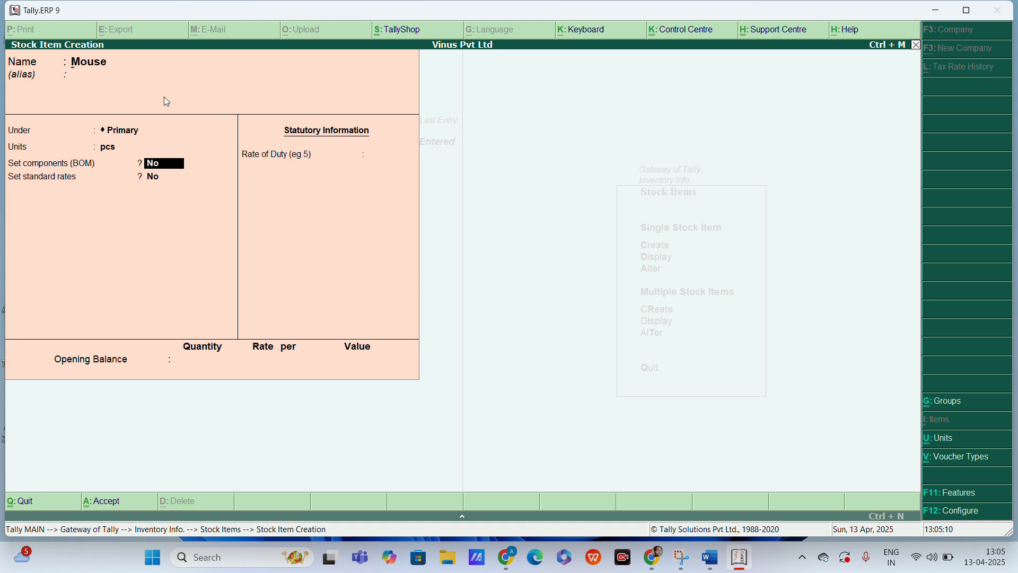
{"action": "key", "text": "ctrl+a"}
{"action": "type", "text": "Keyboard"}
{"action": "key", "text": "Return"}
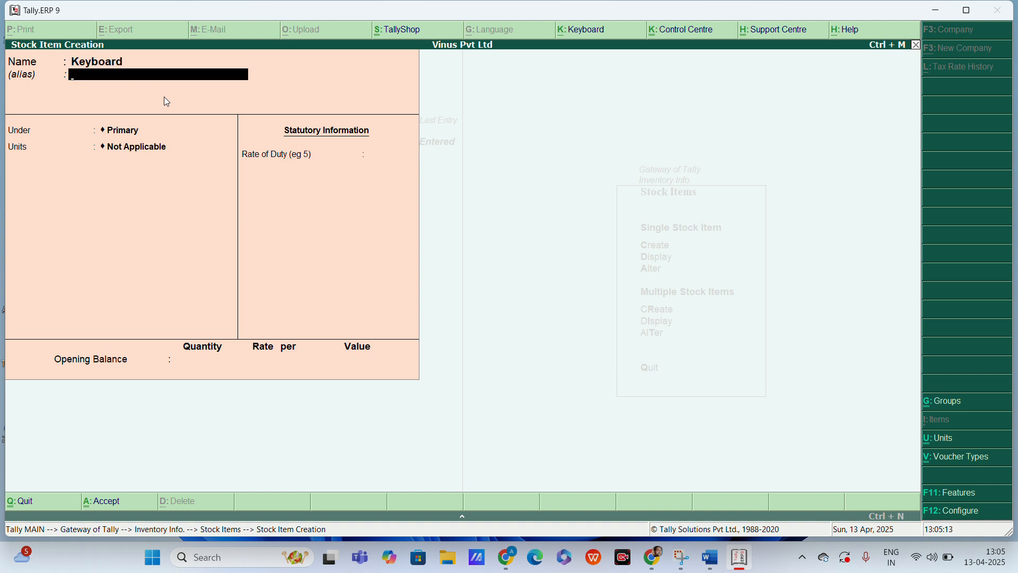
{"action": "key", "text": "Return"}
{"action": "key", "text": "Return"}
{"action": "key", "text": "Down"}
{"action": "key", "text": "Return"}
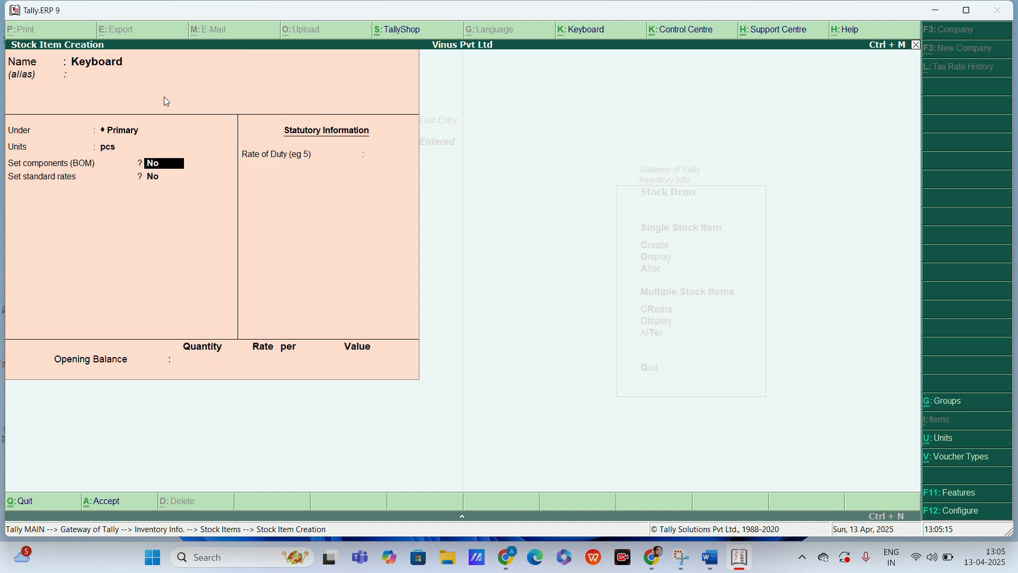
{"action": "key", "text": "ctrl+a"}
{"action": "key", "text": "Escape"}
{"action": "key", "text": "Escape"}
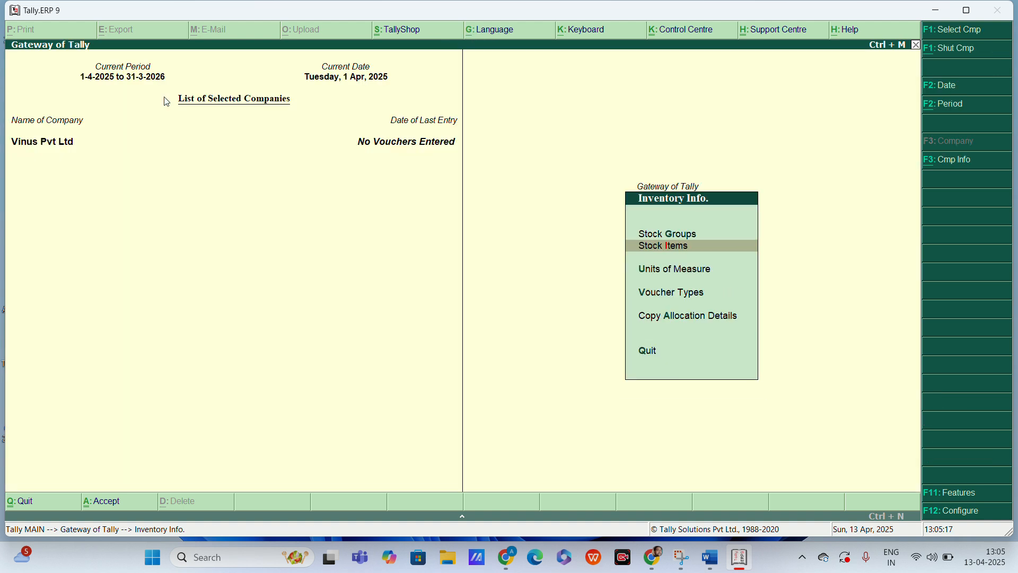
{"action": "key", "text": "Escape"}
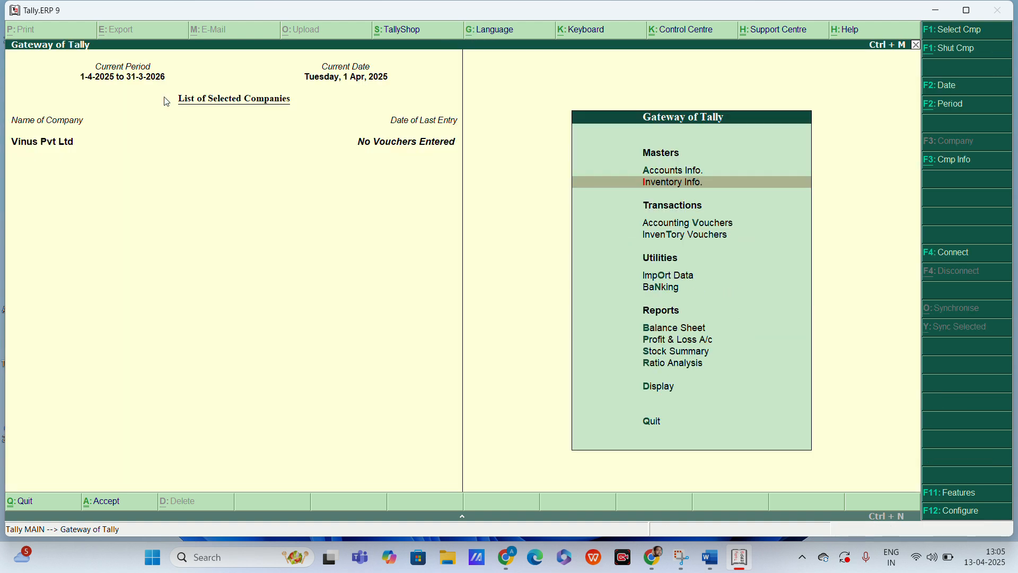
Step: Start a new purchase voucher in the accounting vouchers
{"action": "key", "text": "Down"}
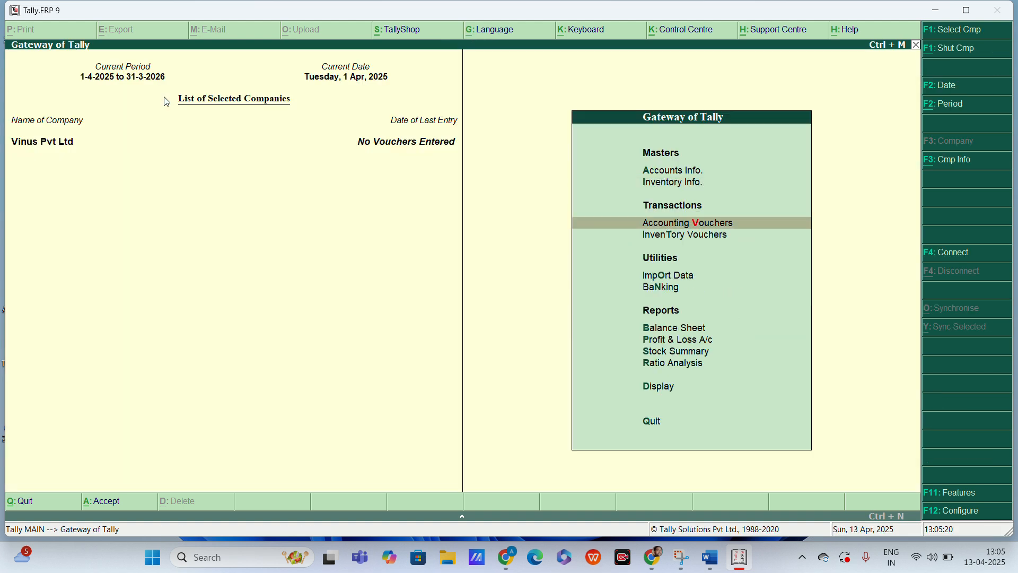
{"action": "key", "text": "Return"}
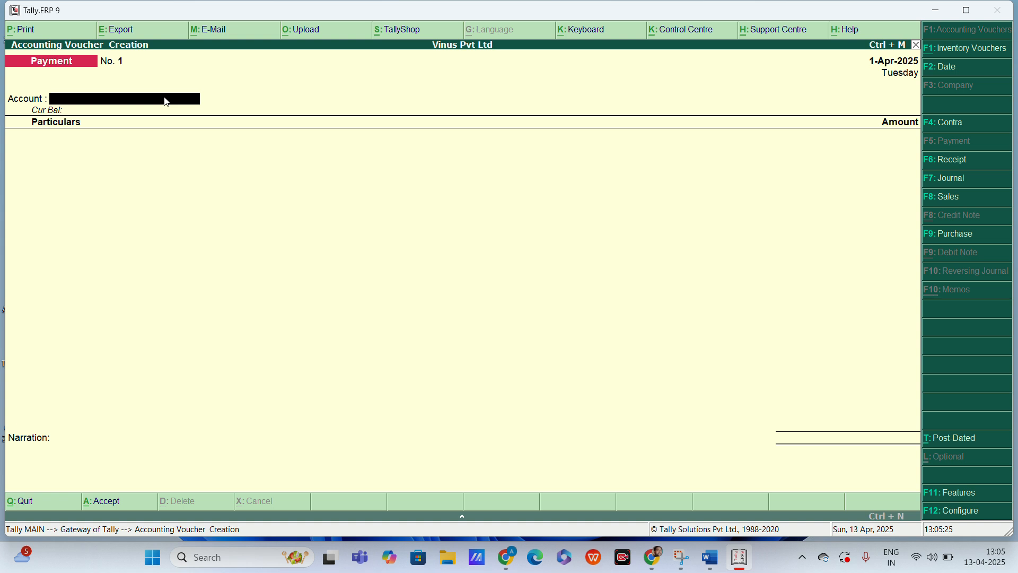
{"action": "key", "text": "XF86AudioMicMute"}
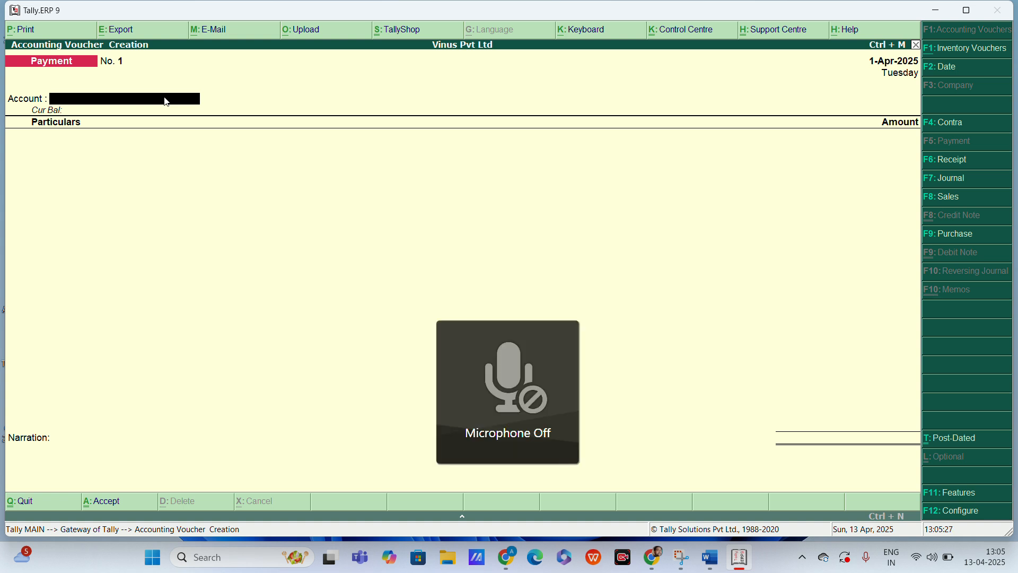
{"action": "key", "text": "XF86AudioMicMute"}
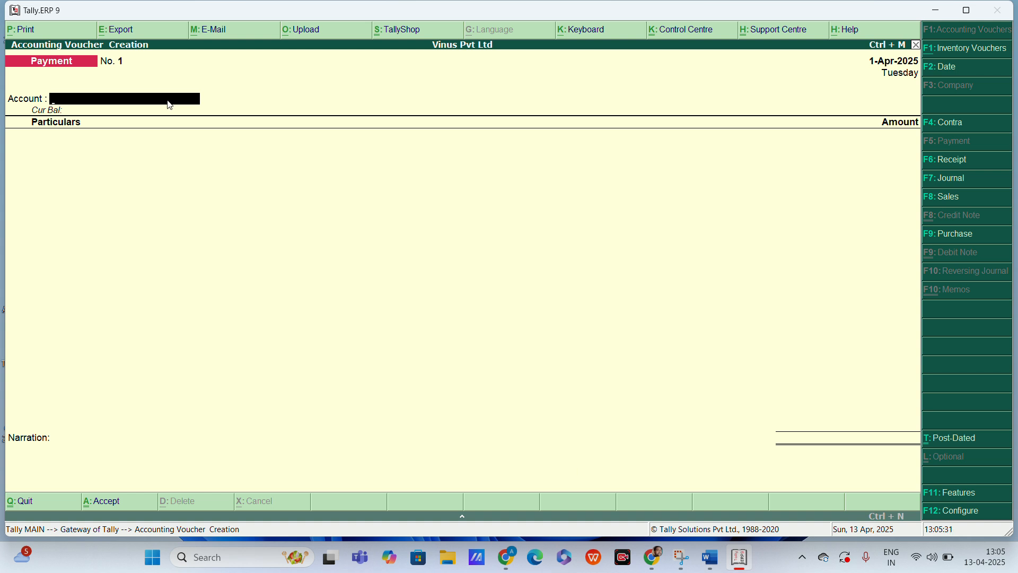
{"action": "key", "text": "F9"}
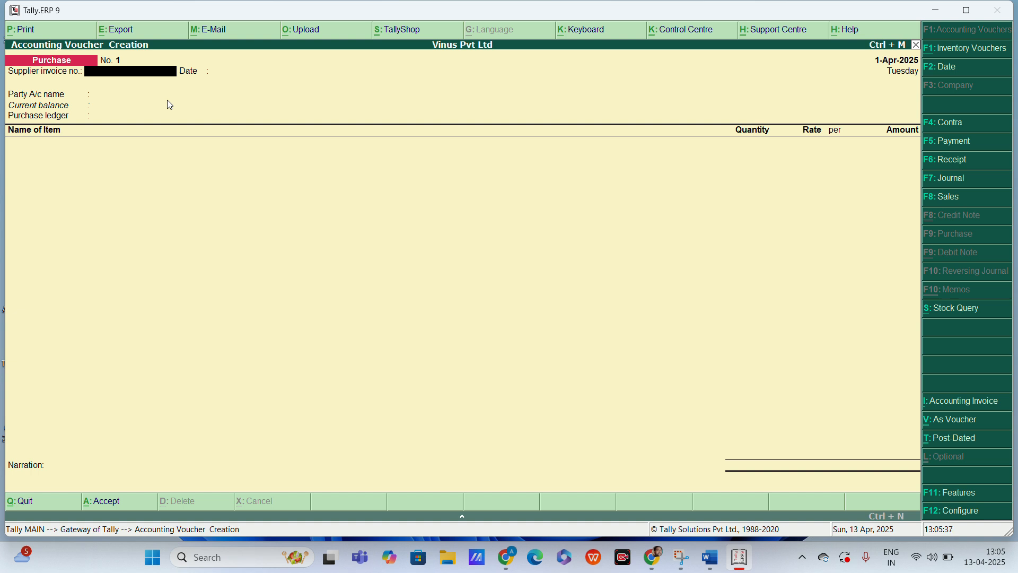
Step: Fill in the purchase header with supplier invoice number 001, date 1-Apr-2025, the supplier as party account and the Purchase ledger
{"action": "type", "text": "001"}
{"action": "key", "text": "Return"}
{"action": "key", "text": "Return"}
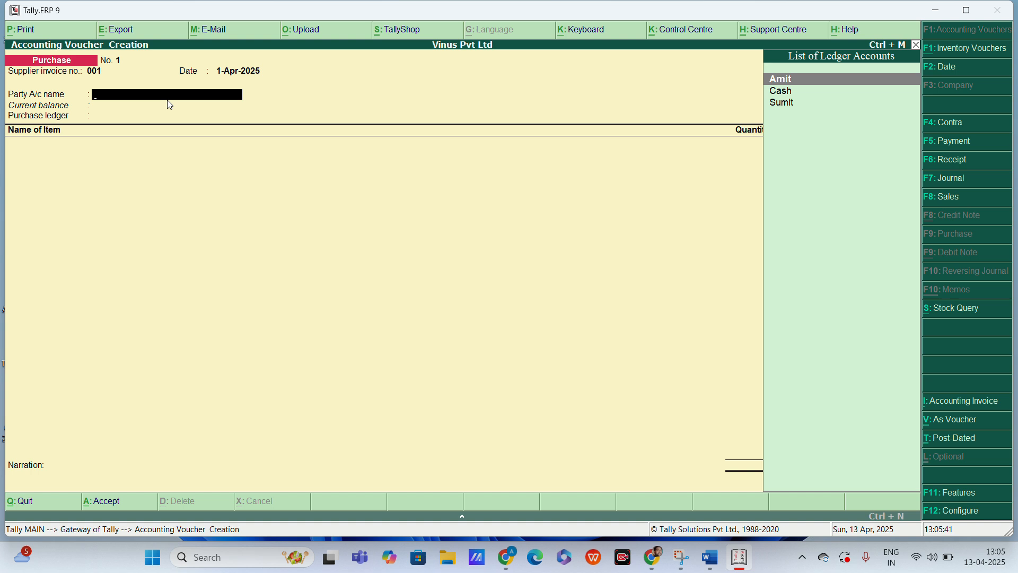
{"action": "key", "text": "Return"}
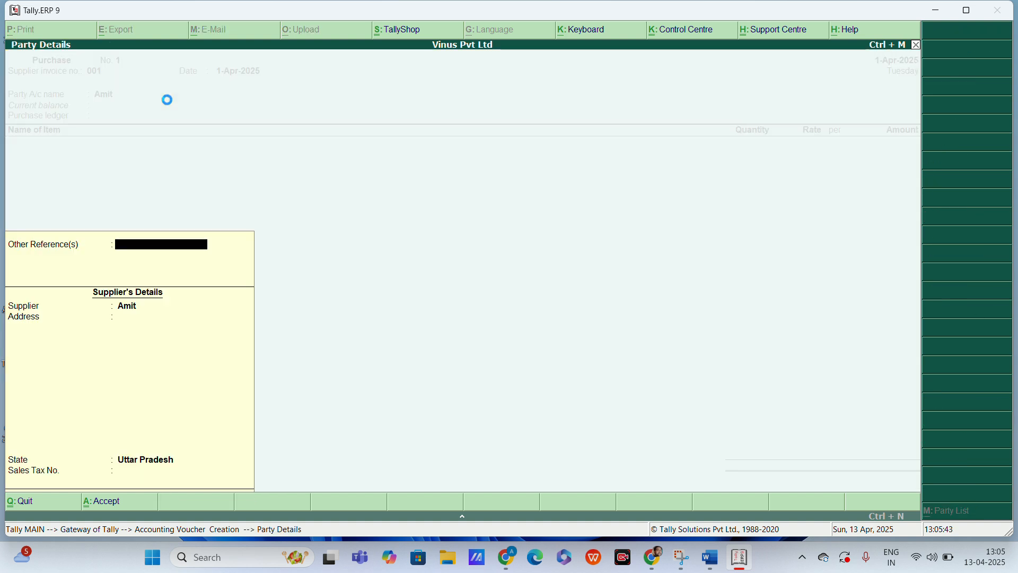
{"action": "key", "text": "ctrl+a"}
{"action": "key", "text": "Return"}
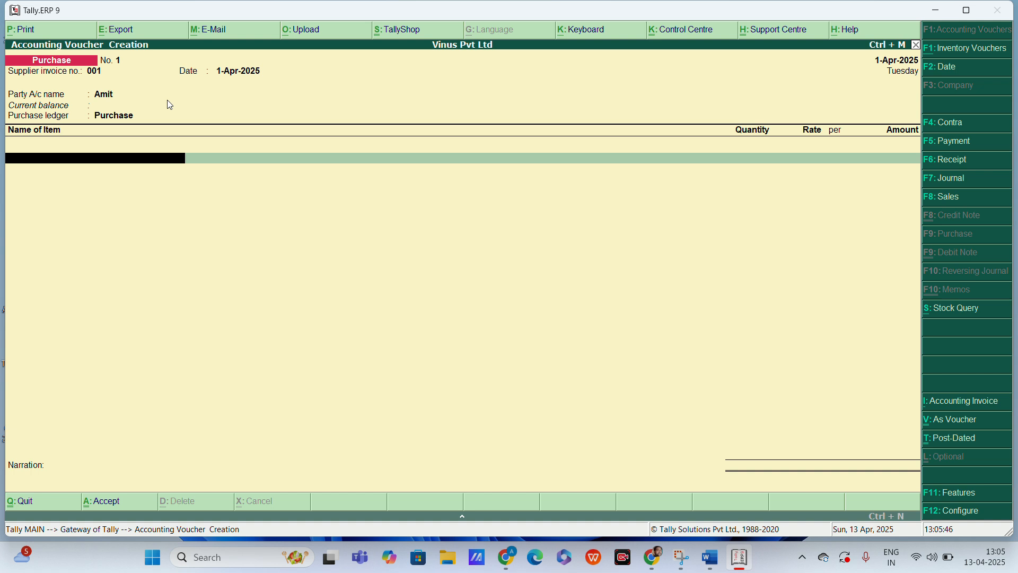
Step: Add the Mouse item to the purchase voucher with a quantity of 30 pcs at a rate of 200
{"action": "type", "text": "M"}
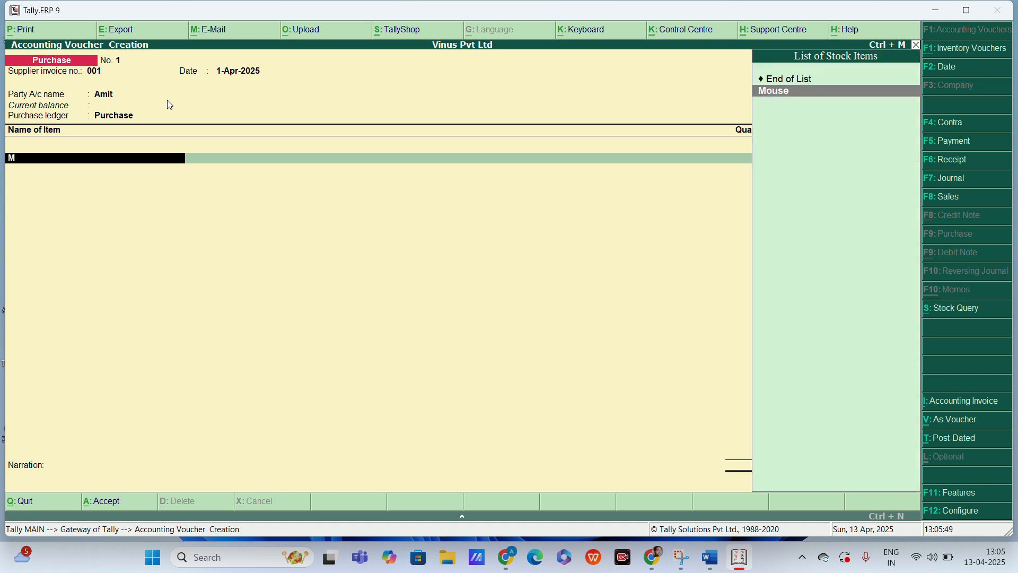
{"action": "key", "text": "Return"}
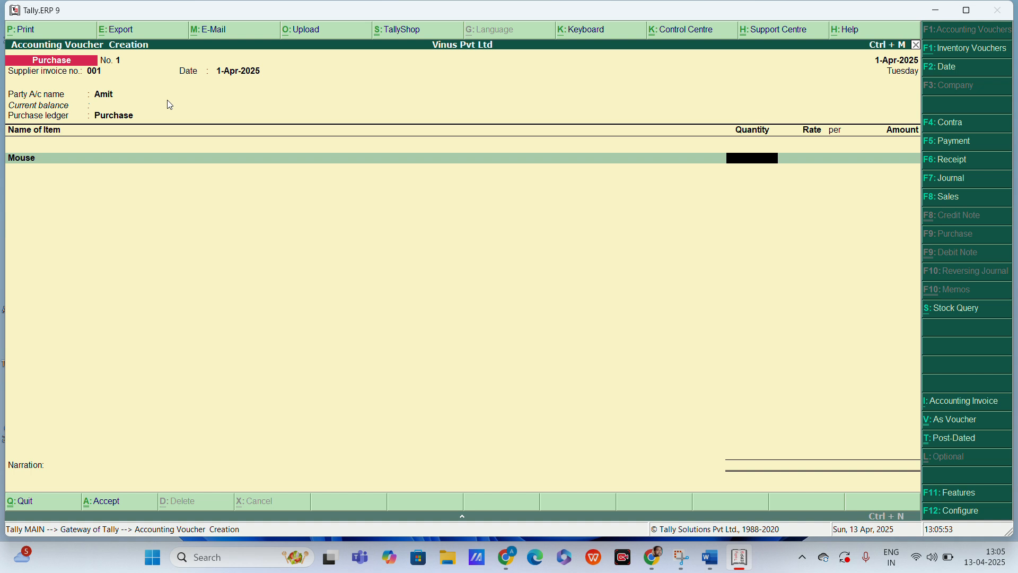
{"action": "type", "text": "30"}
{"action": "key", "text": "Return"}
{"action": "type", "text": "200"}
{"action": "key", "text": "Return"}
{"action": "key", "text": "Return"}
{"action": "key", "text": "Return"}
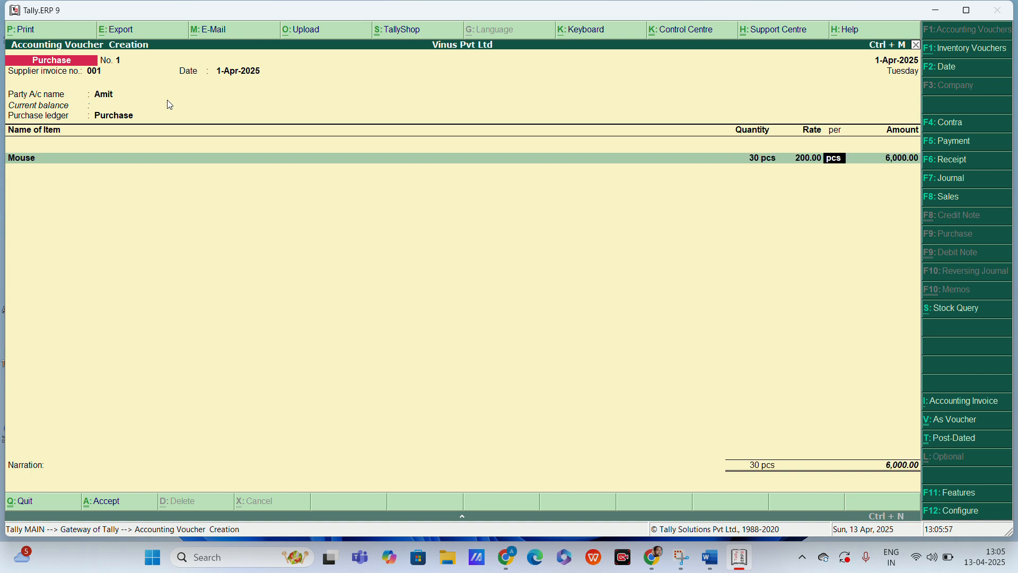
Step: Add the Keyboard item to the purchase voucher with a quantity of 30 pcs at a rate of 400
{"action": "type", "text": "K"}
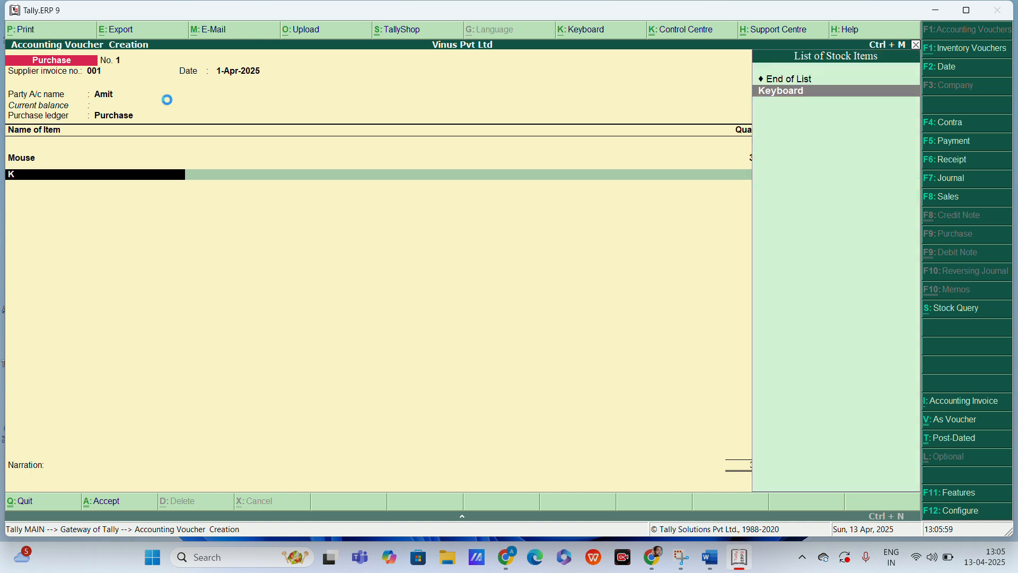
{"action": "key", "text": "Return"}
{"action": "type", "text": "30"}
{"action": "key", "text": "Return"}
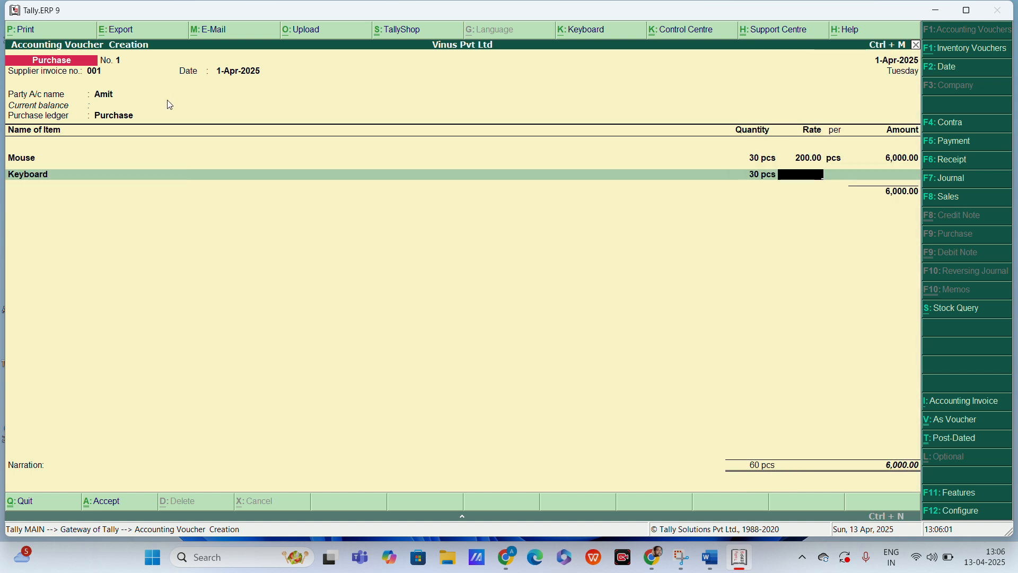
{"action": "type", "text": "400"}
{"action": "key", "text": "Return"}
{"action": "key", "text": "Return"}
{"action": "key", "text": "Return"}
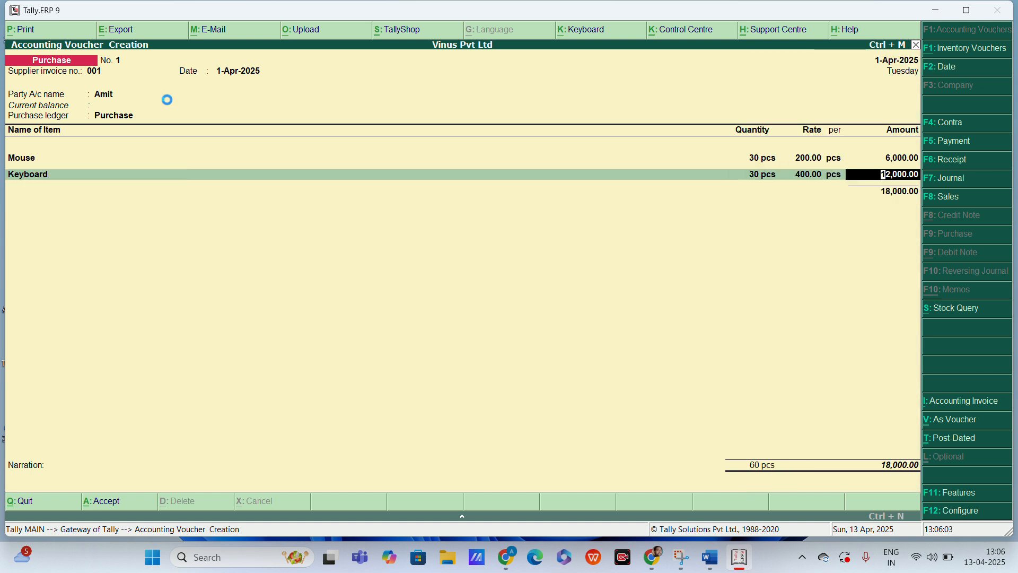
Step: End the item list, save the purchase voucher without a narration, and return to the Gateway of Tally
{"action": "key", "text": "Return"}
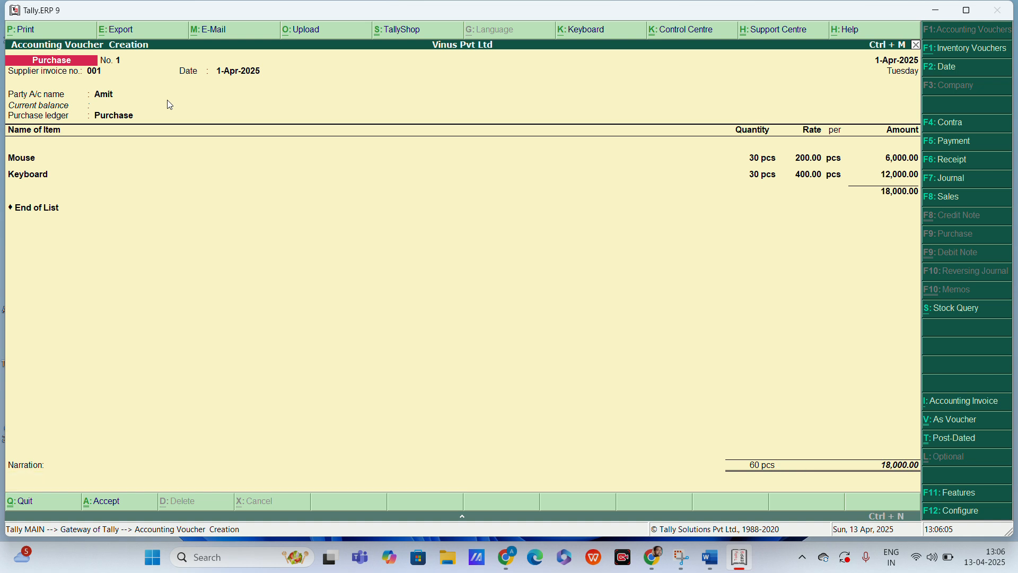
{"action": "key", "text": "Return"}
{"action": "key", "text": "Return"}
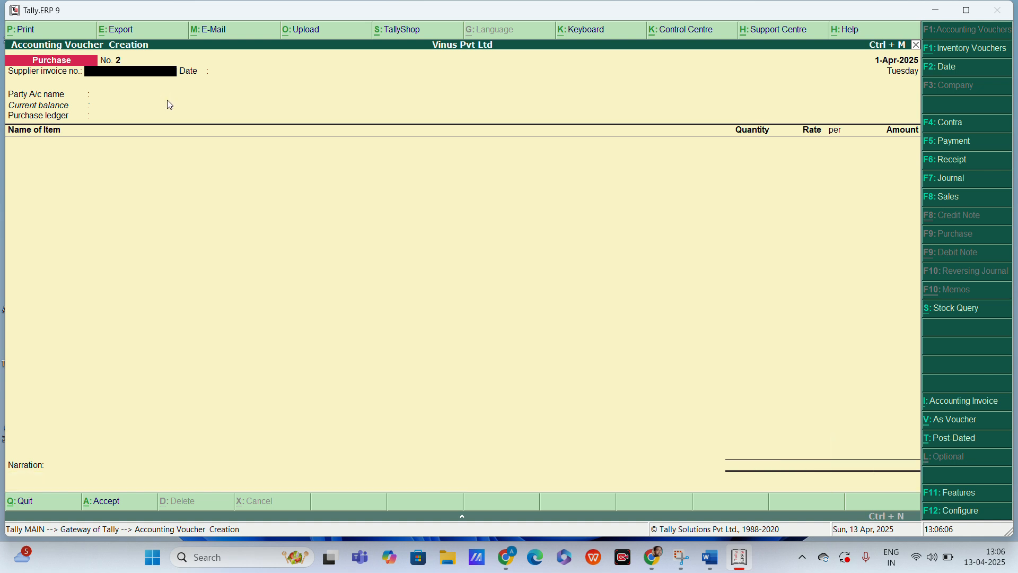
{"action": "key", "text": "Escape"}
{"action": "key", "text": "Return"}
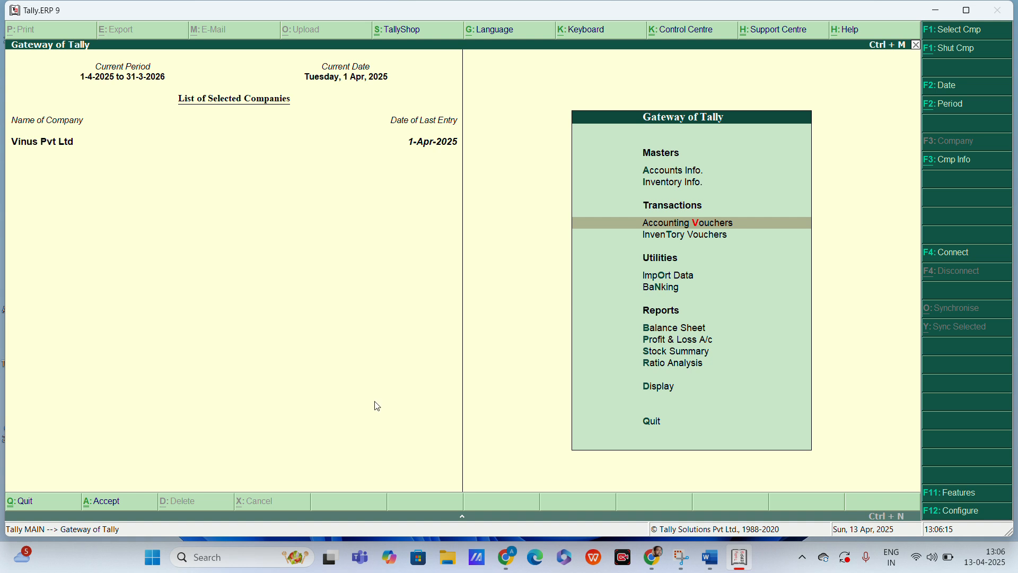
Step: Enable maintaining multiple godowns in the company's inventory features, save the settings and return to the Gateway of Tally
{"action": "key", "text": "F11"}
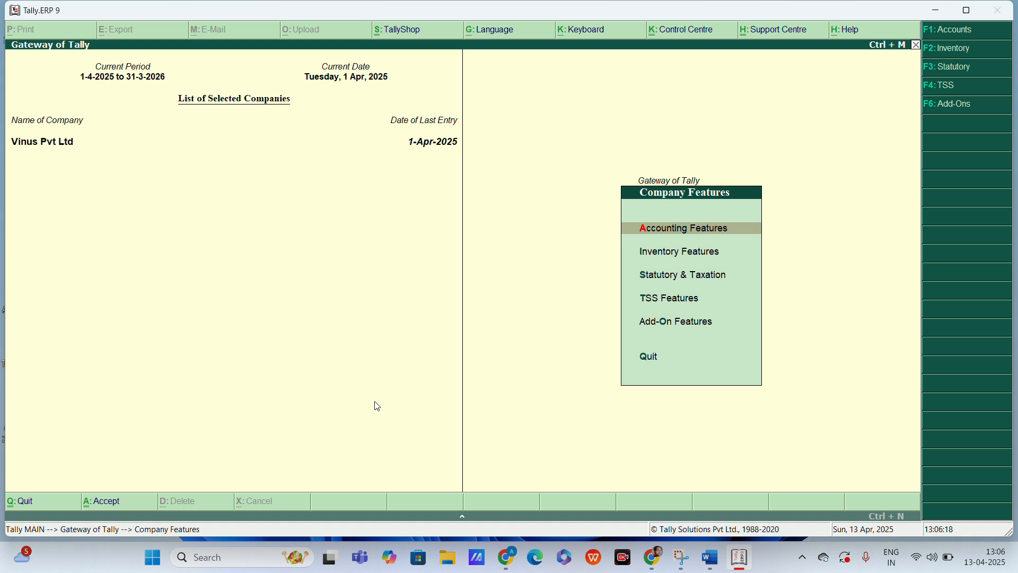
{"action": "key", "text": "Down"}
{"action": "key", "text": "Return"}
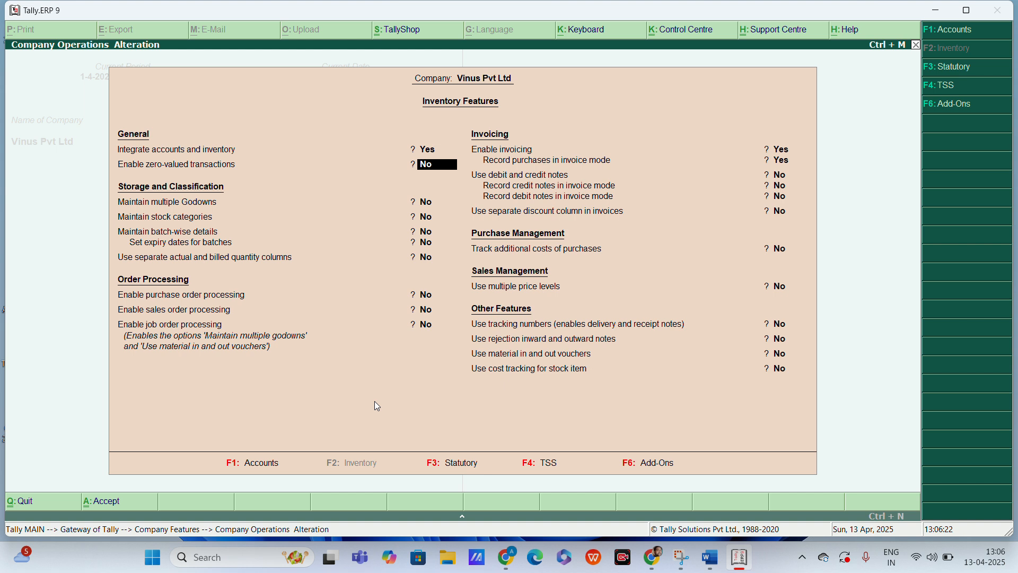
{"action": "key", "text": "Return"}
{"action": "key", "text": "Up"}
{"action": "key", "text": "Return"}
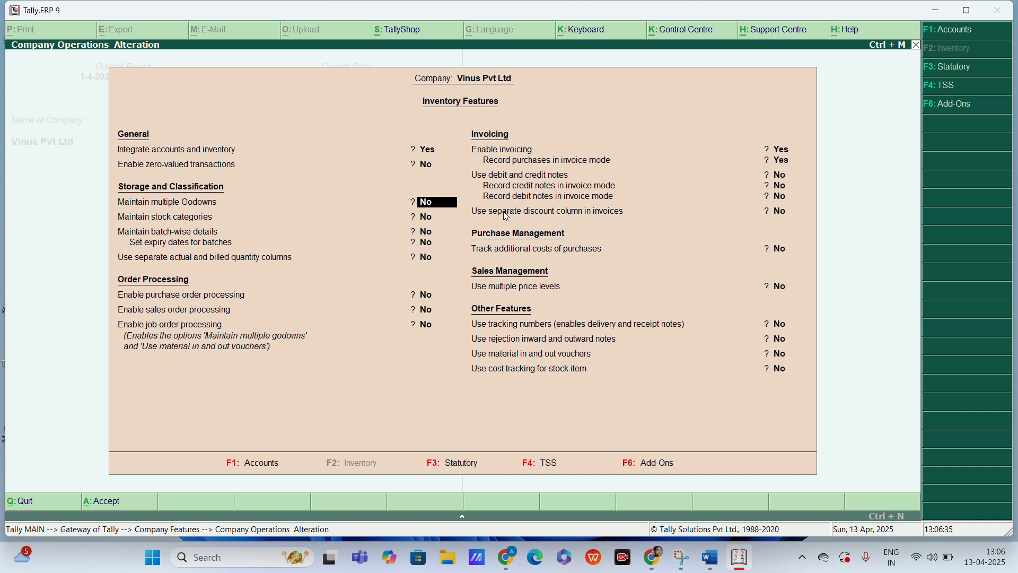
{"action": "type", "text": "y"}
{"action": "key", "text": "Return"}
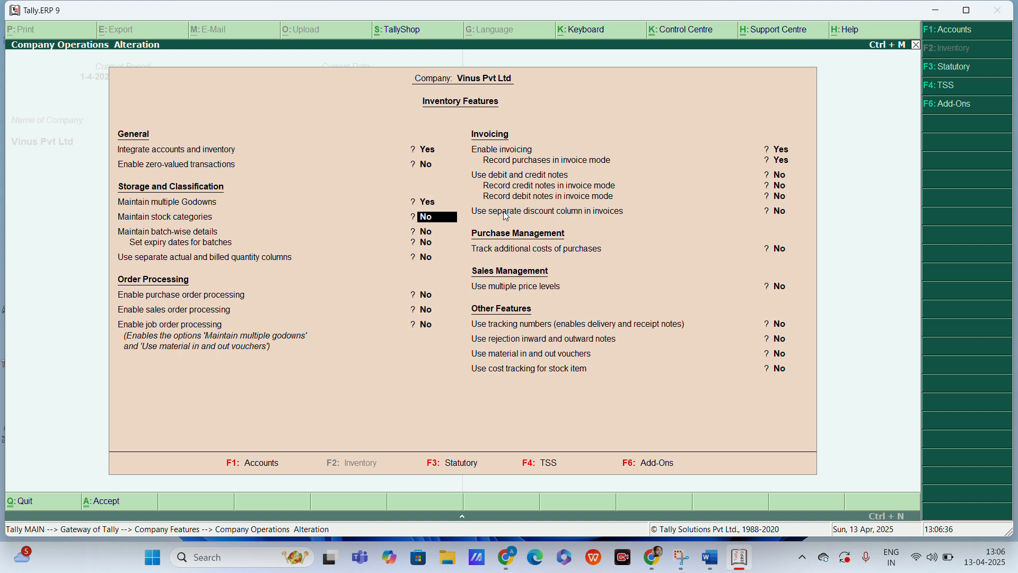
{"action": "key", "text": "ctrl+a"}
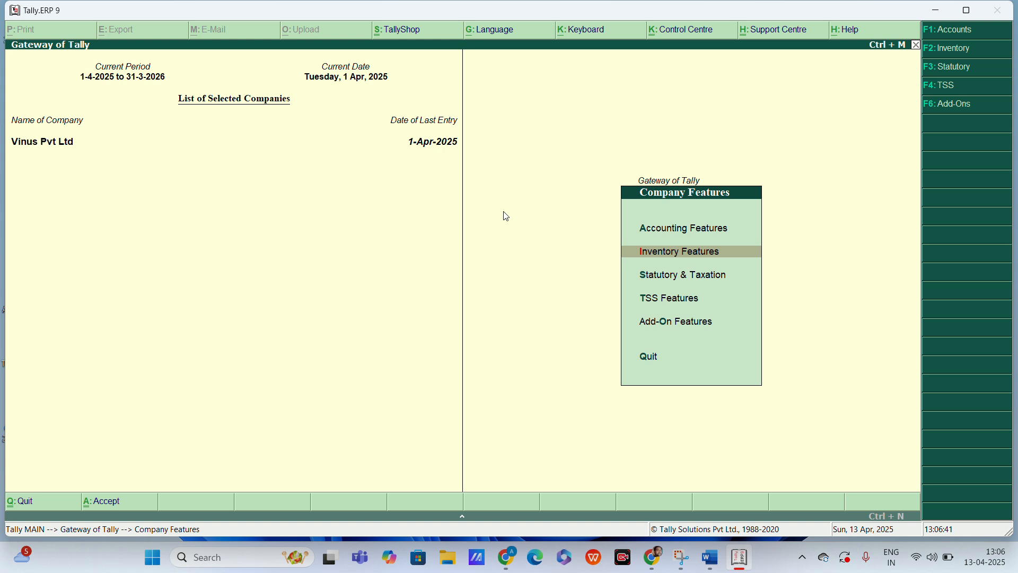
{"action": "key", "text": "Escape"}
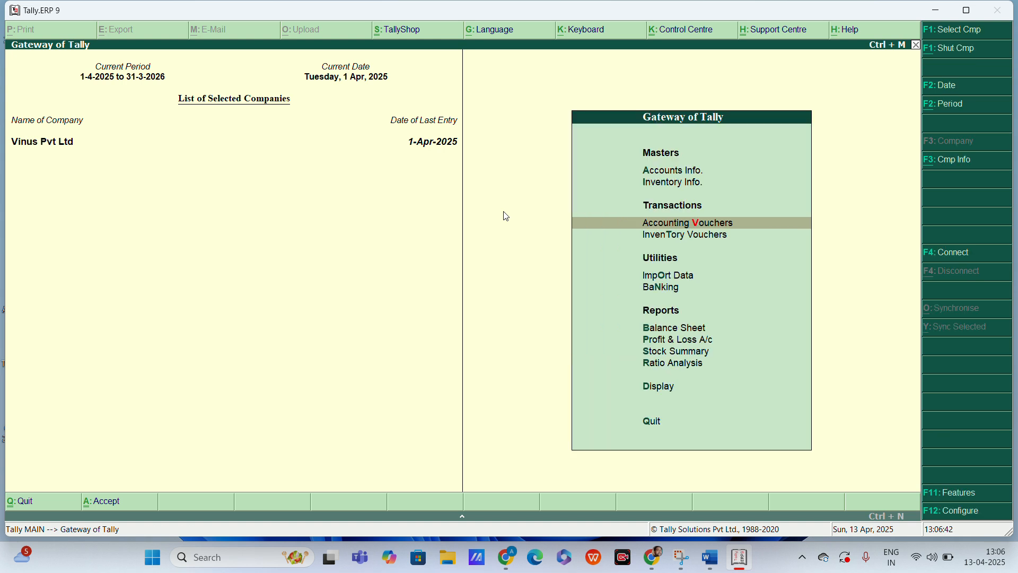
Step: Create a single godown named Lanka under Primary in the inventory masters
{"action": "key", "text": "Up"}
{"action": "key", "text": "Return"}
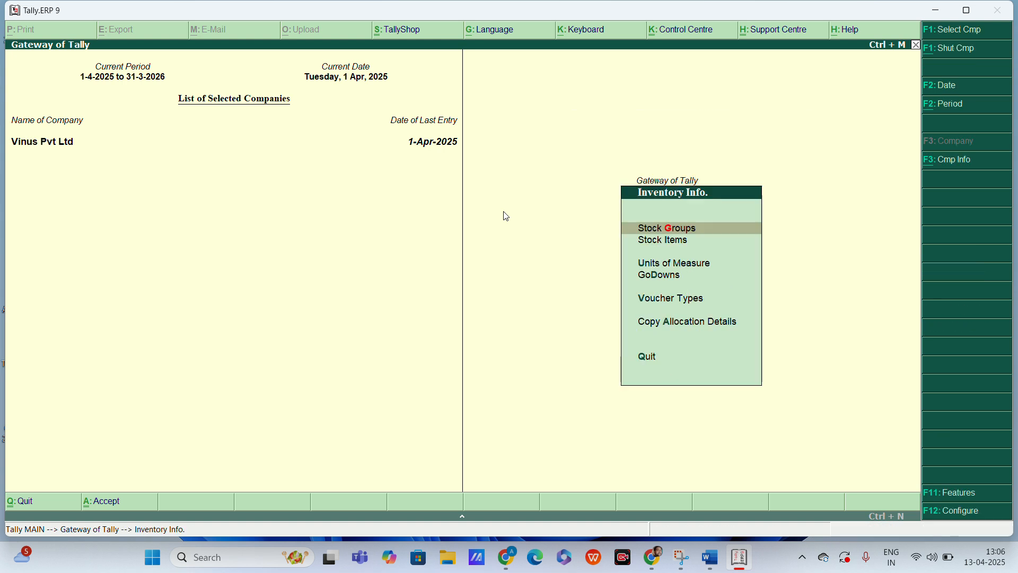
{"action": "key", "text": "Down"}
{"action": "key", "text": "Down"}
{"action": "key", "text": "Down"}
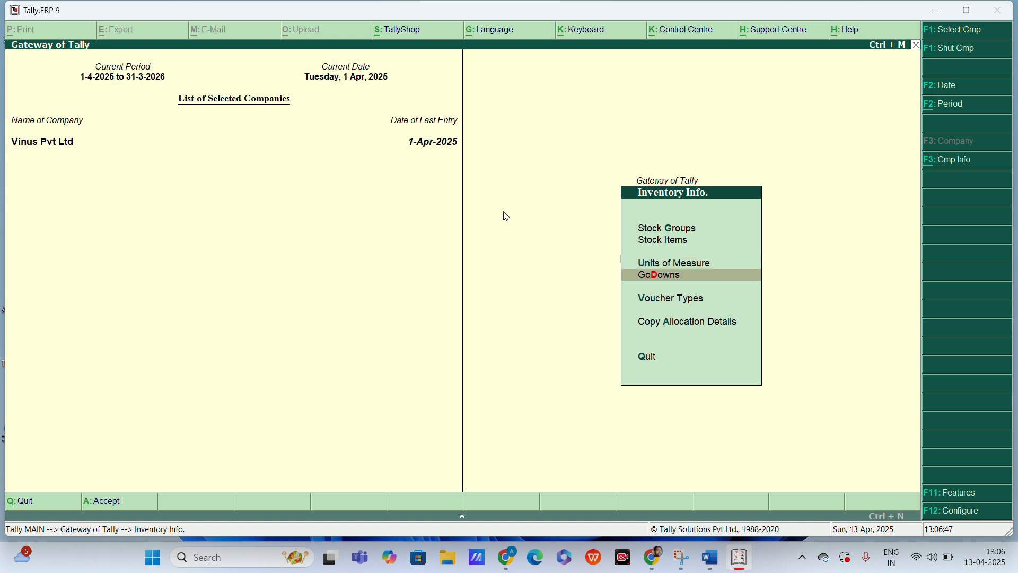
{"action": "key", "text": "Return"}
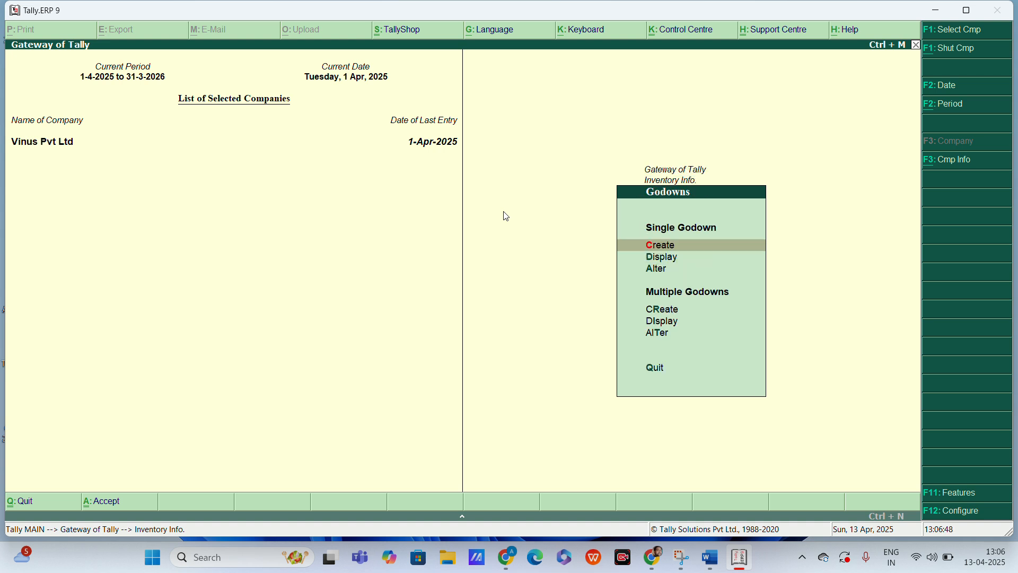
{"action": "key", "text": "Return"}
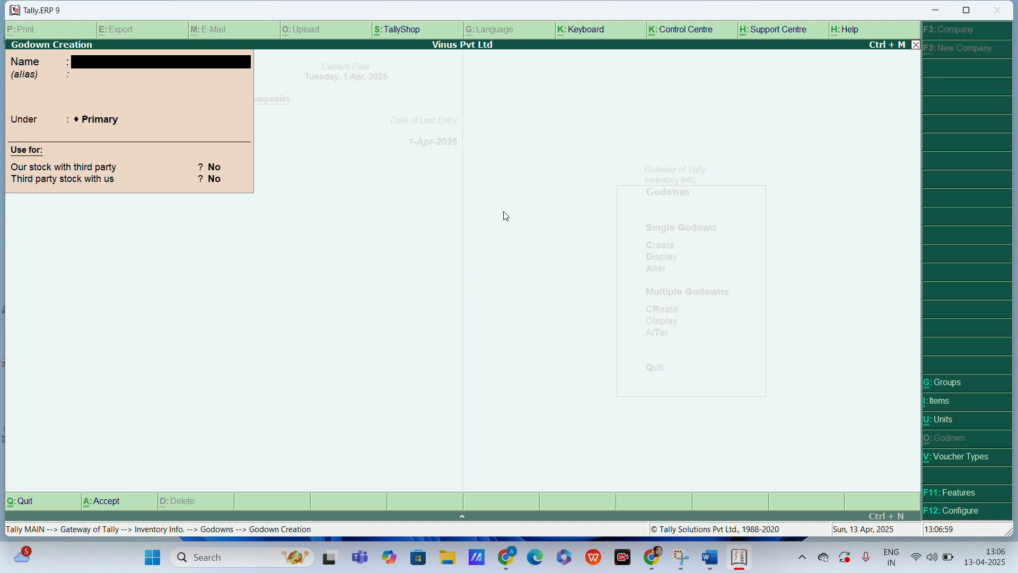
{"action": "type", "text": "Lanka"}
{"action": "key", "text": "ctrl+a"}
Step: Create two more godowns named Sigra and Pandeypur under Primary, and return to the Gateway of Tally
{"action": "type", "text": "Sigra"}
{"action": "key", "text": "ctrl+a"}
{"action": "type", "text": "Pandeypu"}
{"action": "key", "text": "ctrl+a"}
{"action": "key", "text": "Escape"}
{"action": "key", "text": "y"}
{"action": "key", "text": "Escape"}
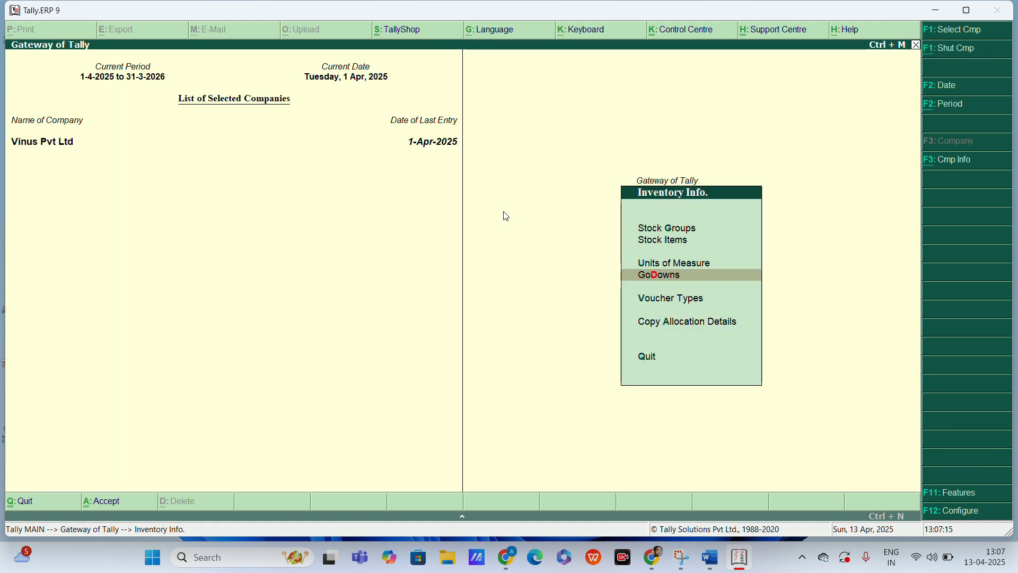
{"action": "key", "text": "Escape"}
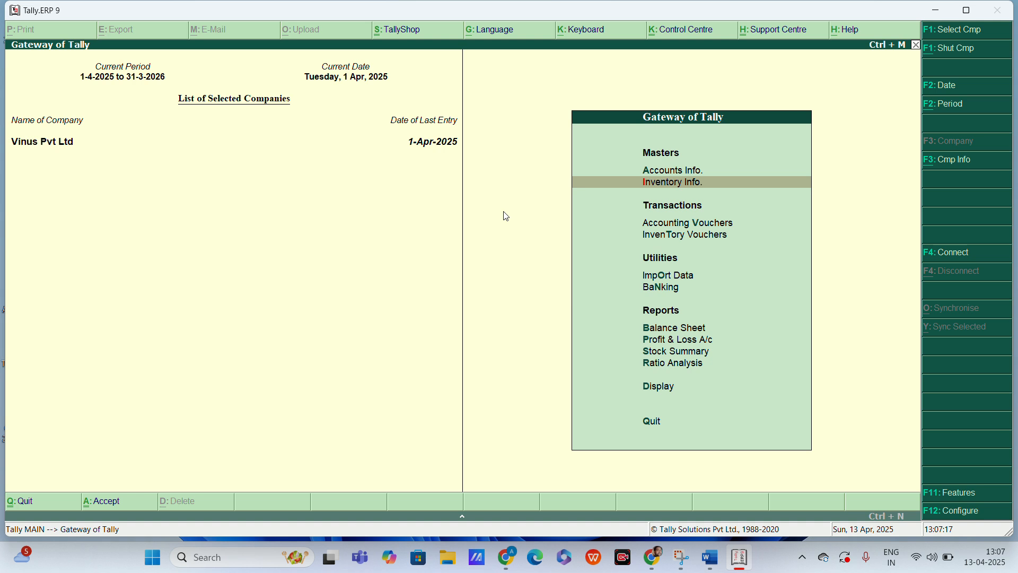
Step: Start a stock journal in the inventory vouchers and add 30 pcs of Mouse from Main Location as a source item
{"action": "key", "text": "Down"}
{"action": "key", "text": "Down"}
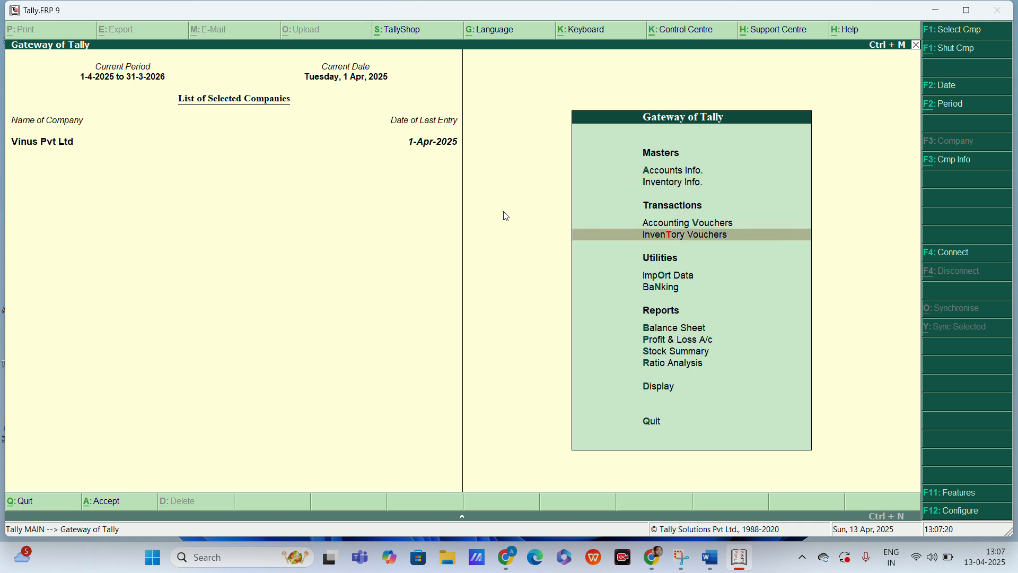
{"action": "key", "text": "Return"}
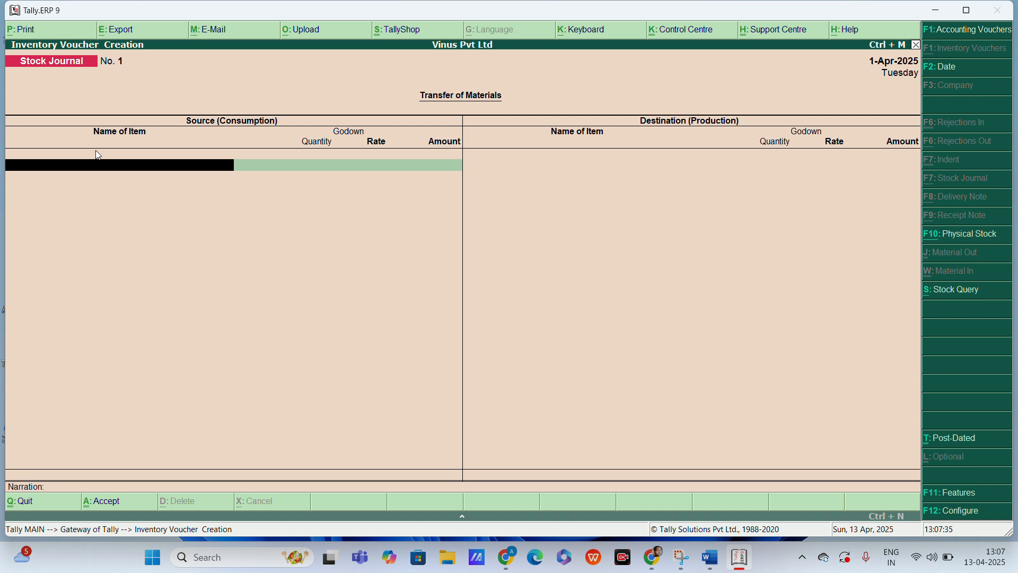
{"action": "type", "text": "M"}
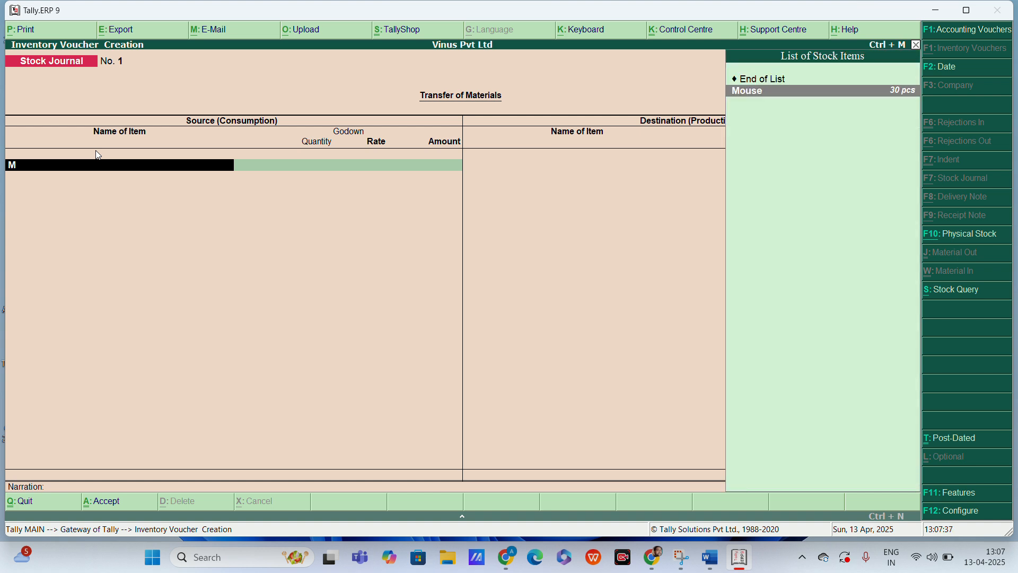
{"action": "key", "text": "Return"}
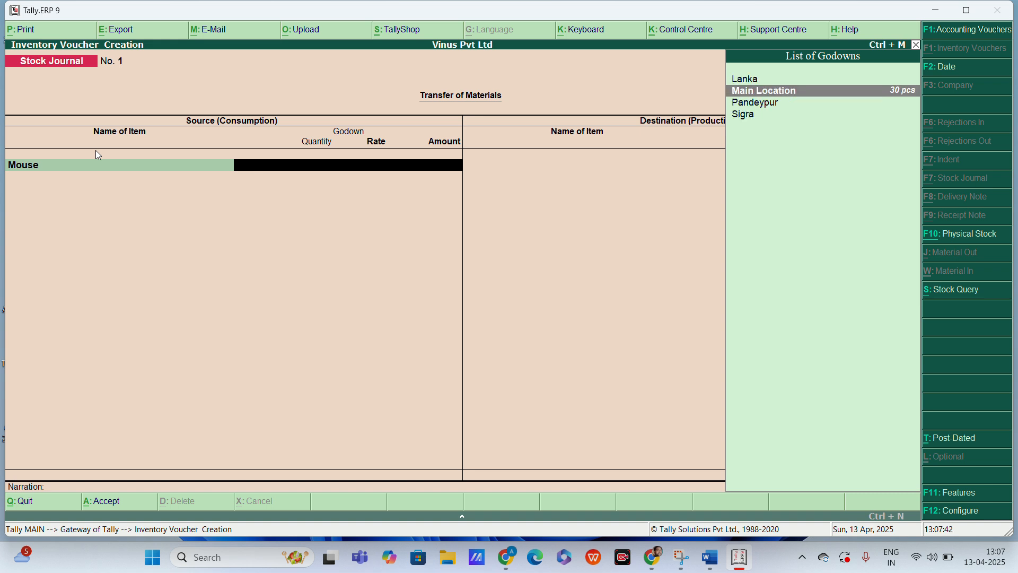
{"action": "key", "text": "Return"}
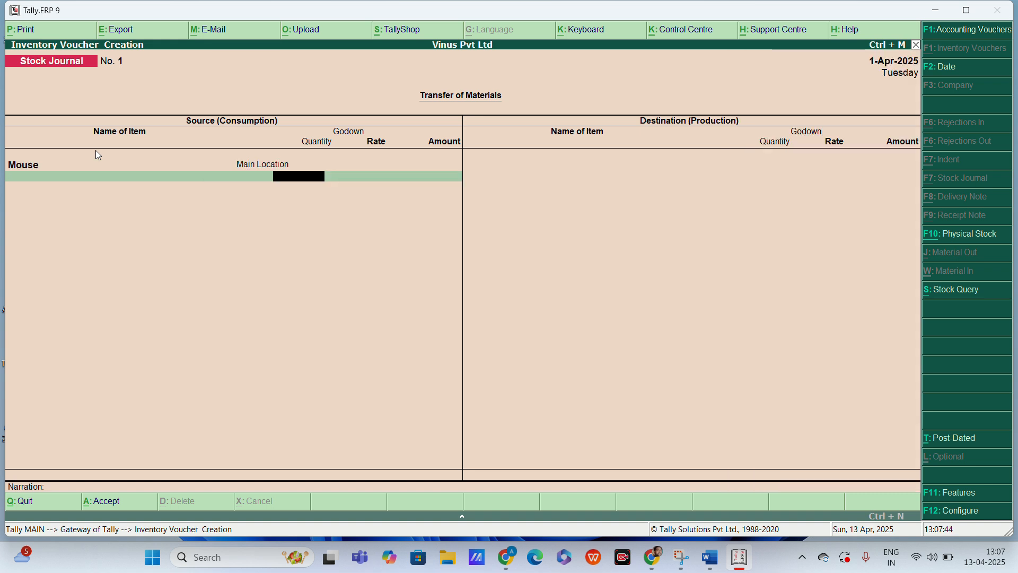
{"action": "type", "text": "30"}
{"action": "key", "text": "Return"}
{"action": "key", "text": "Return"}
{"action": "key", "text": "Return"}
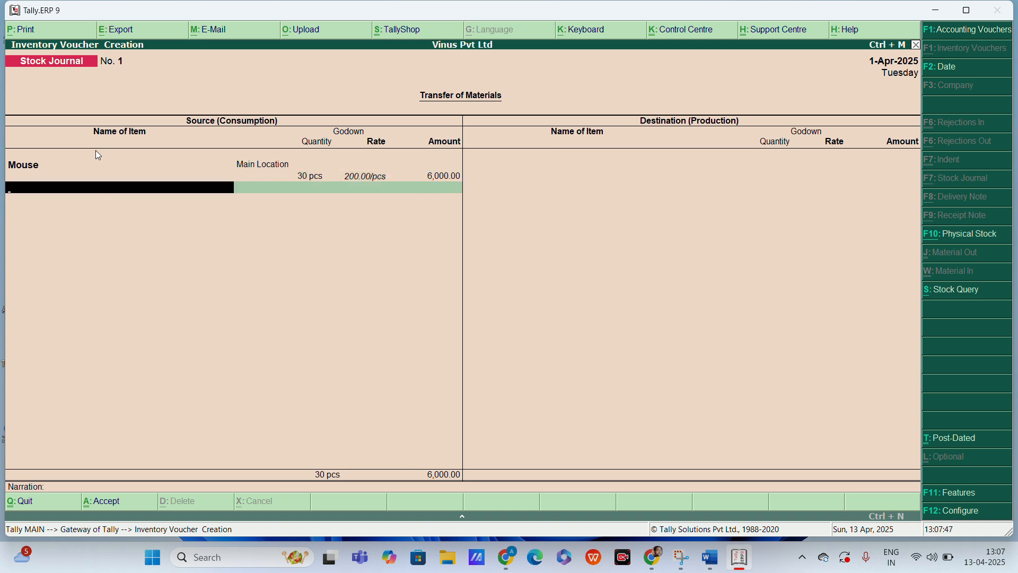
Step: Add 30 pcs of Keyboard from Main Location as a source item and finish the source list of the stock journal
{"action": "type", "text": "K"}
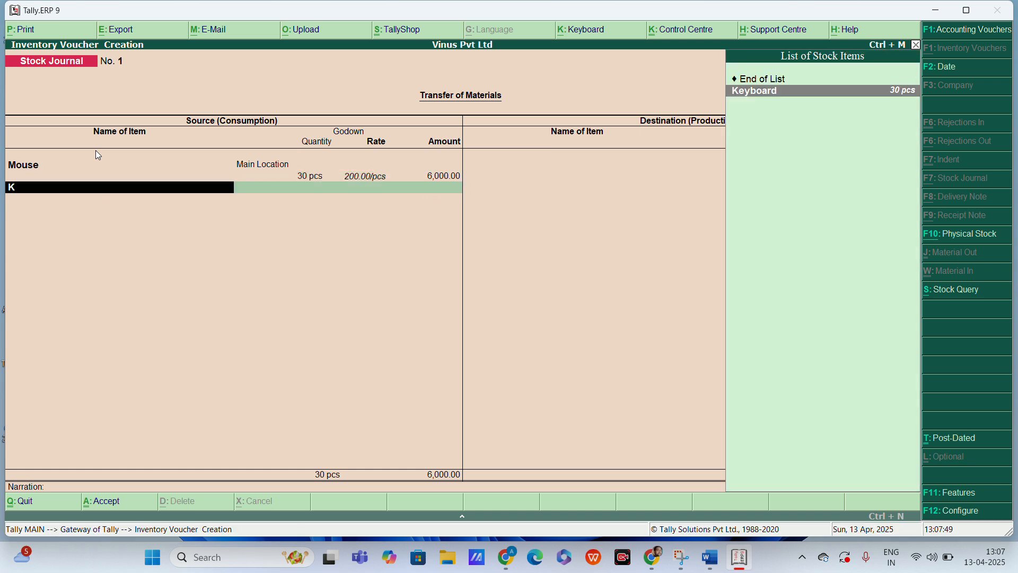
{"action": "key", "text": "Return"}
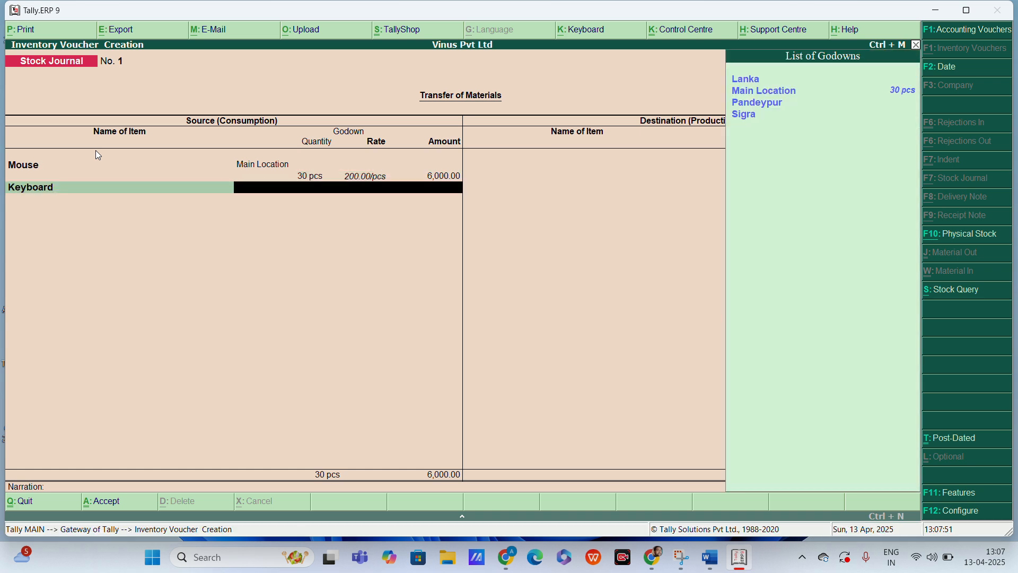
{"action": "key", "text": "Return"}
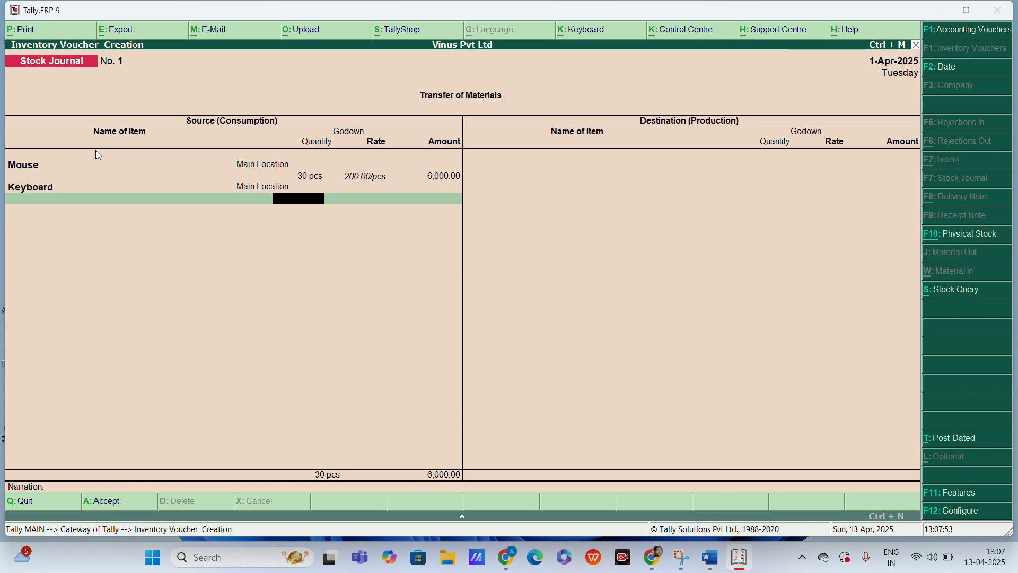
{"action": "type", "text": "30"}
{"action": "key", "text": "Return"}
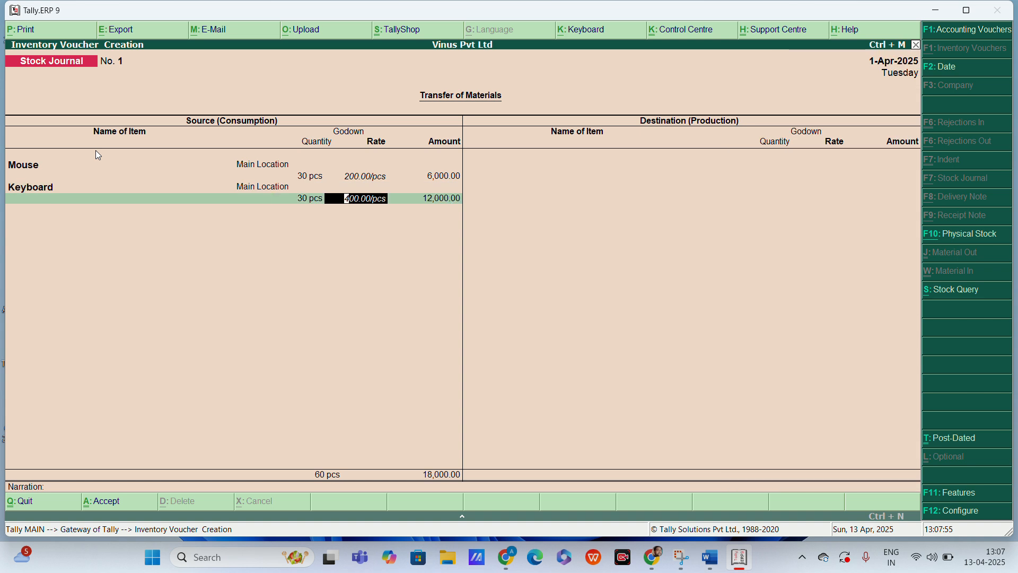
{"action": "key", "text": "Return"}
{"action": "key", "text": "Return"}
{"action": "key", "text": "Return"}
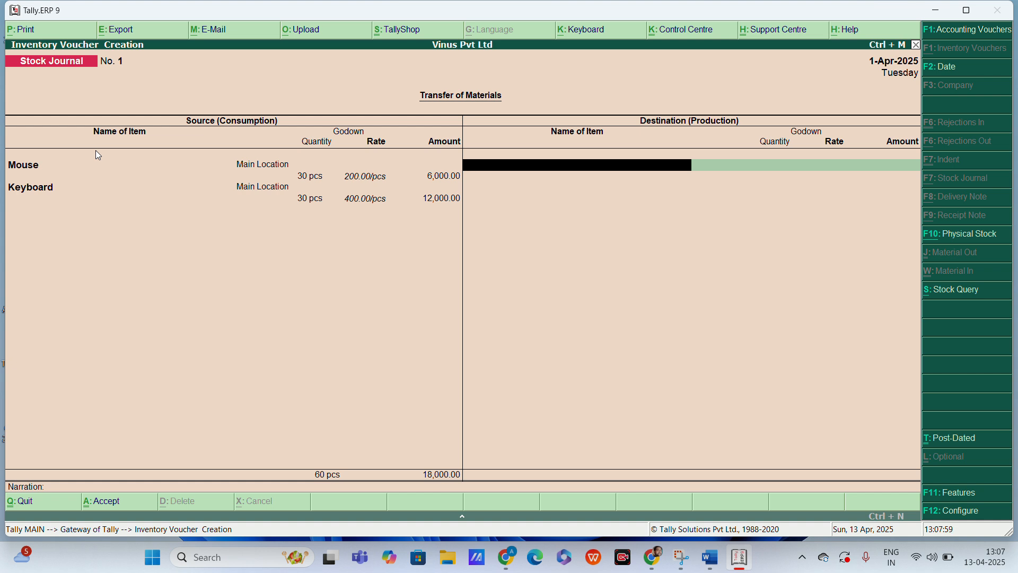
Step: Add Mouse to the stock journal's destination side with Lanka as godown and a quantity of 10 pcs
{"action": "type", "text": "M"}
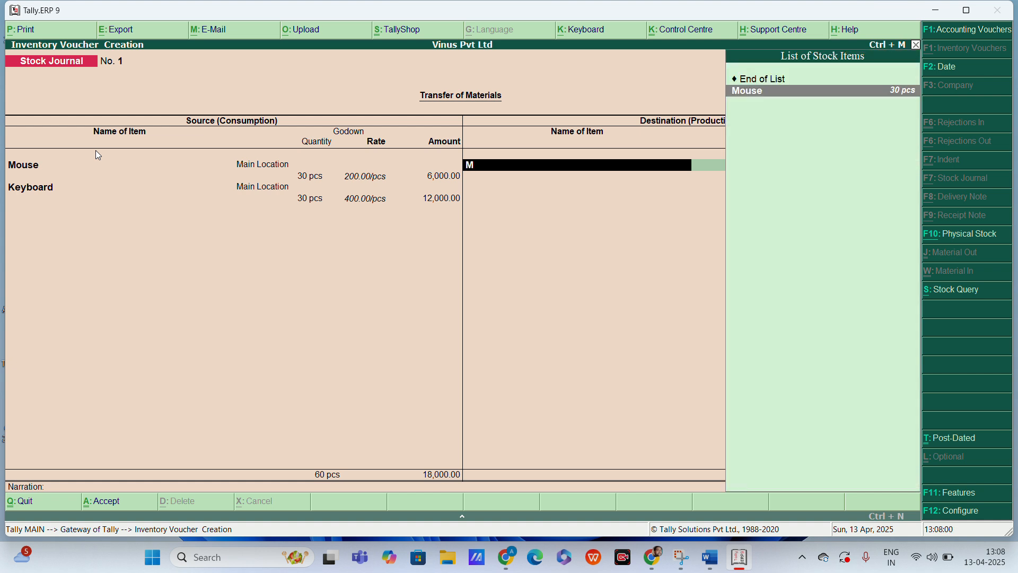
{"action": "key", "text": "Return"}
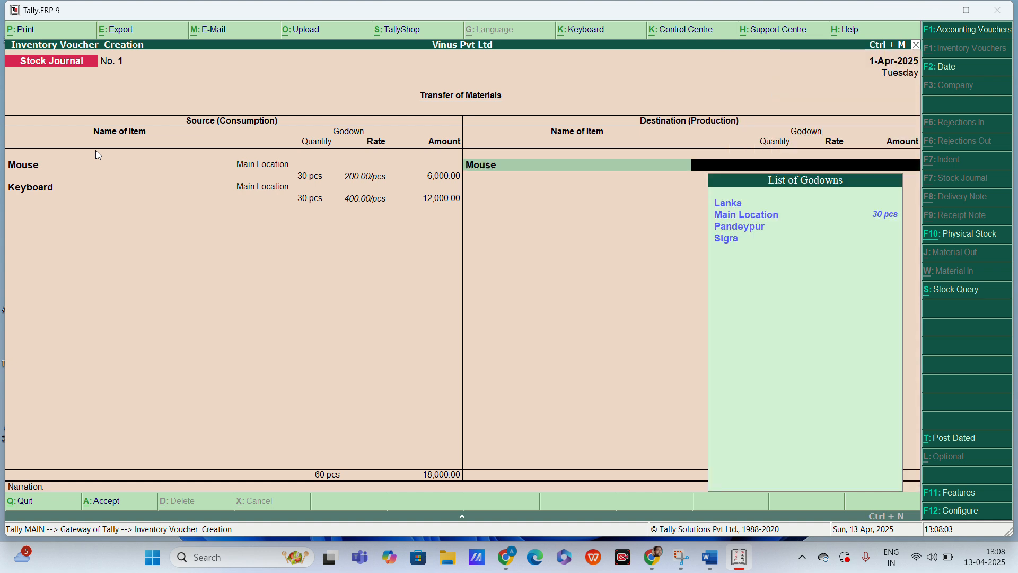
{"action": "type", "text": "L"}
{"action": "key", "text": "Return"}
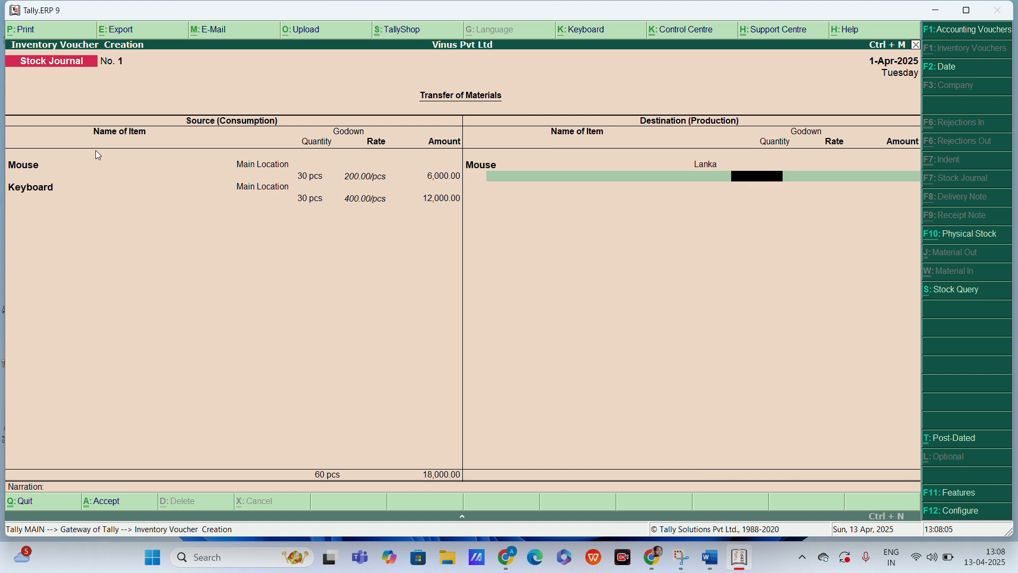
{"action": "type", "text": "10"}
{"action": "key", "text": "Return"}
Step: Add Mouse to the stock journal's destination side with Sigra as godown and a quantity of 10 pcs
{"action": "key", "text": "Return"}
{"action": "key", "text": "Return"}
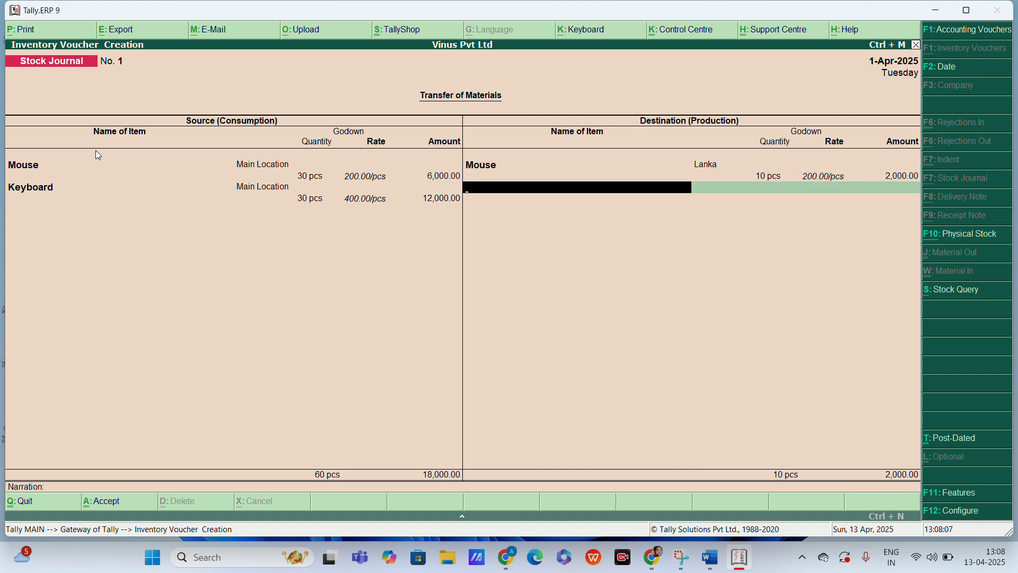
{"action": "type", "text": "M"}
{"action": "key", "text": "Return"}
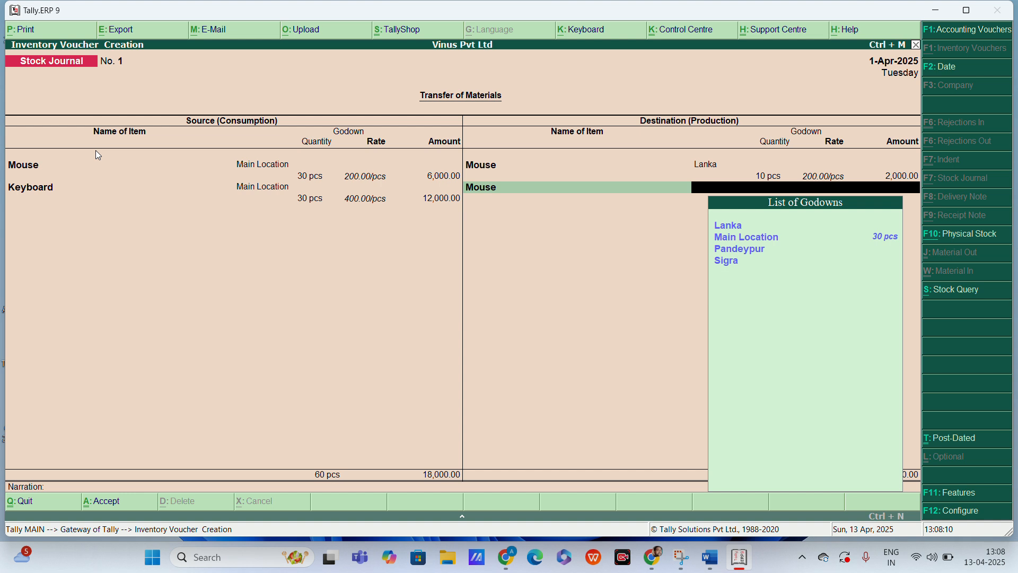
{"action": "type", "text": "s"}
{"action": "key", "text": "Return"}
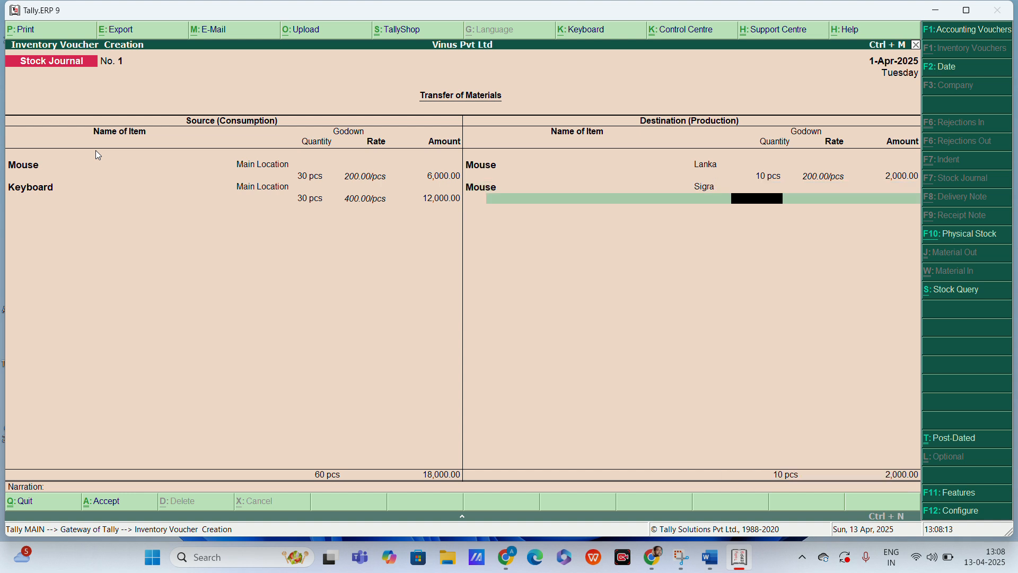
{"action": "type", "text": "10"}
{"action": "key", "text": "Return"}
{"action": "key", "text": "Return"}
Step: Add Mouse to the stock journal's destination side with Pandeypur as godown and a quantity of 10 pcs
{"action": "key", "text": "Return"}
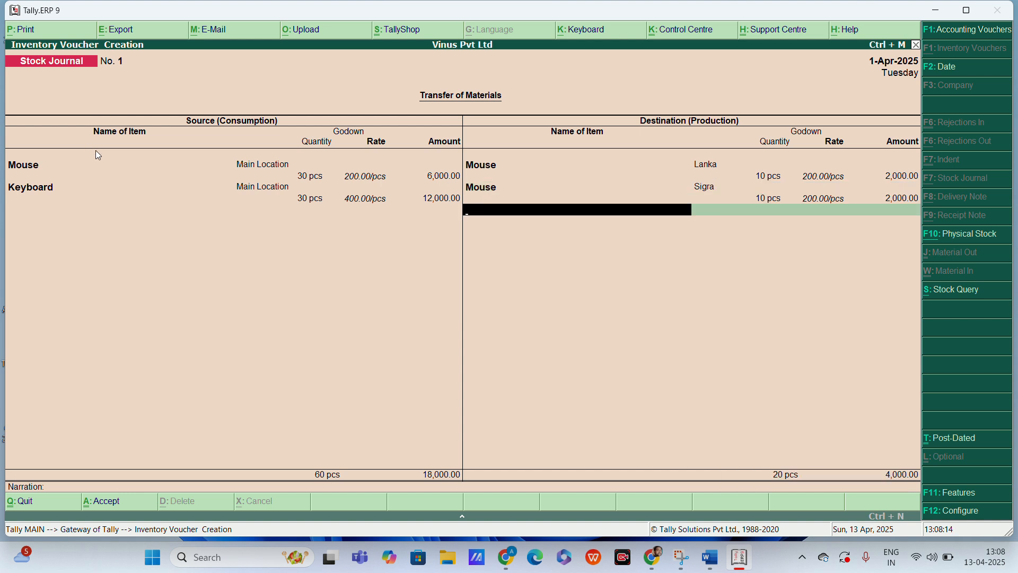
{"action": "type", "text": "m"}
{"action": "key", "text": "Return"}
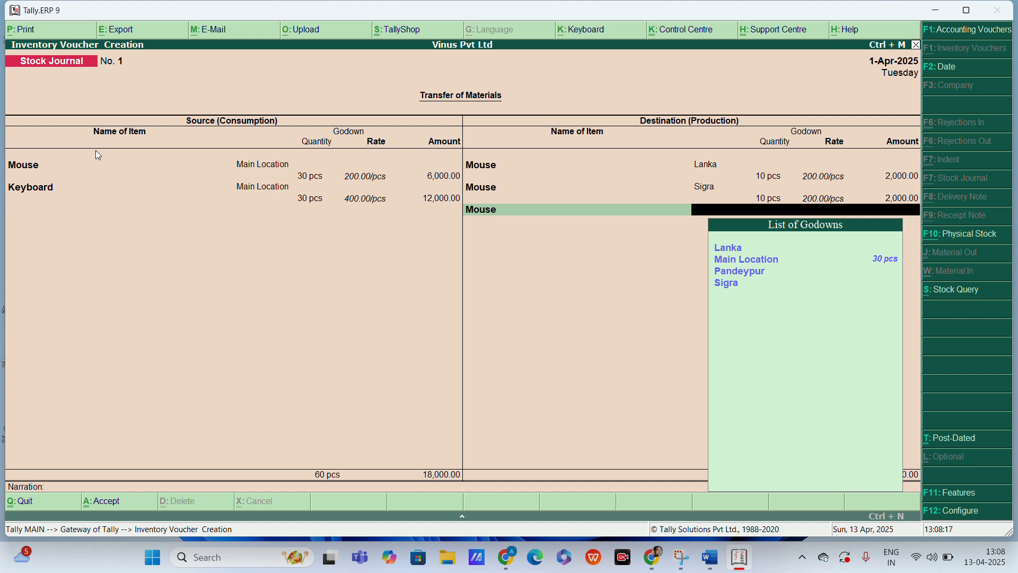
{"action": "key", "text": "Down"}
{"action": "key", "text": "Down"}
{"action": "key", "text": "Return"}
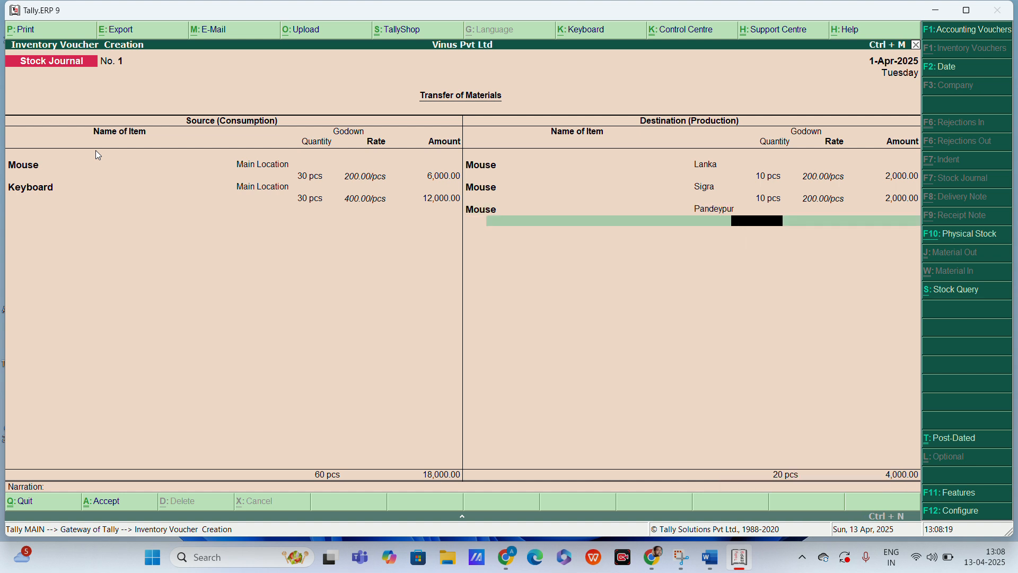
{"action": "type", "text": "10"}
{"action": "key", "text": "Return"}
{"action": "key", "text": "Return"}
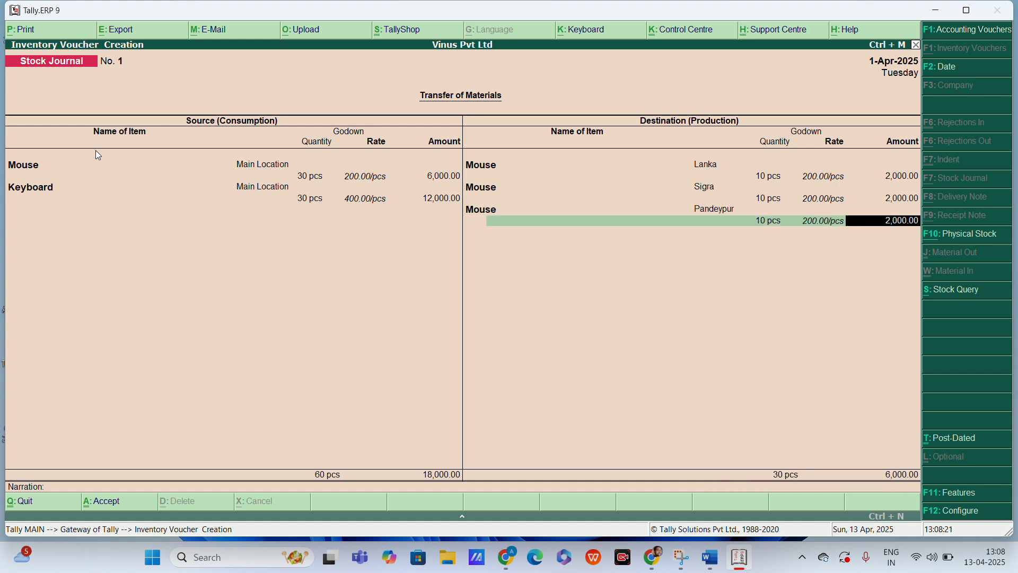
Step: Add Keyboard to the stock journal's destination side with Lanka as godown and a quantity of 10 pcs
{"action": "key", "text": "Return"}
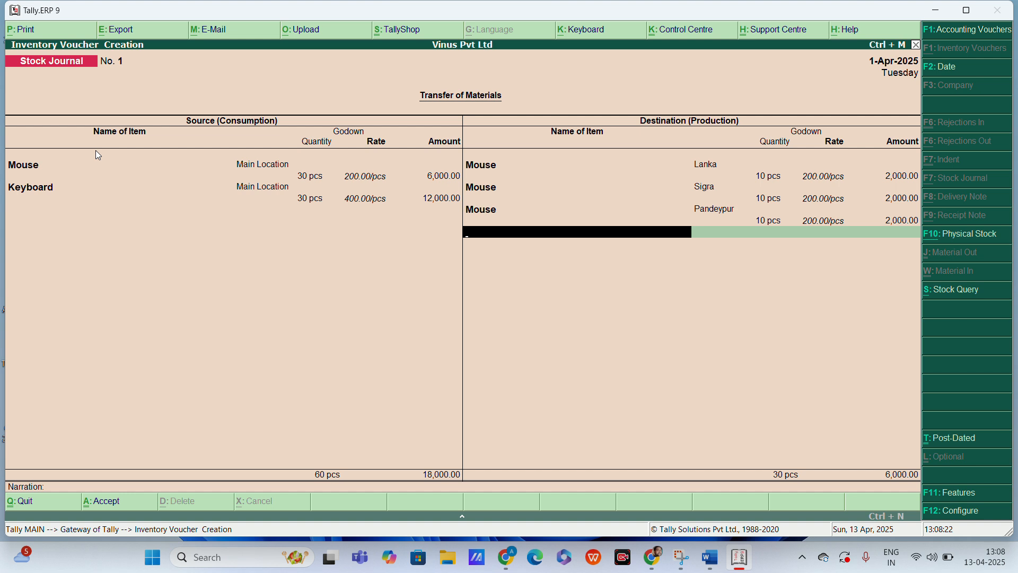
{"action": "type", "text": "K"}
{"action": "key", "text": "Return"}
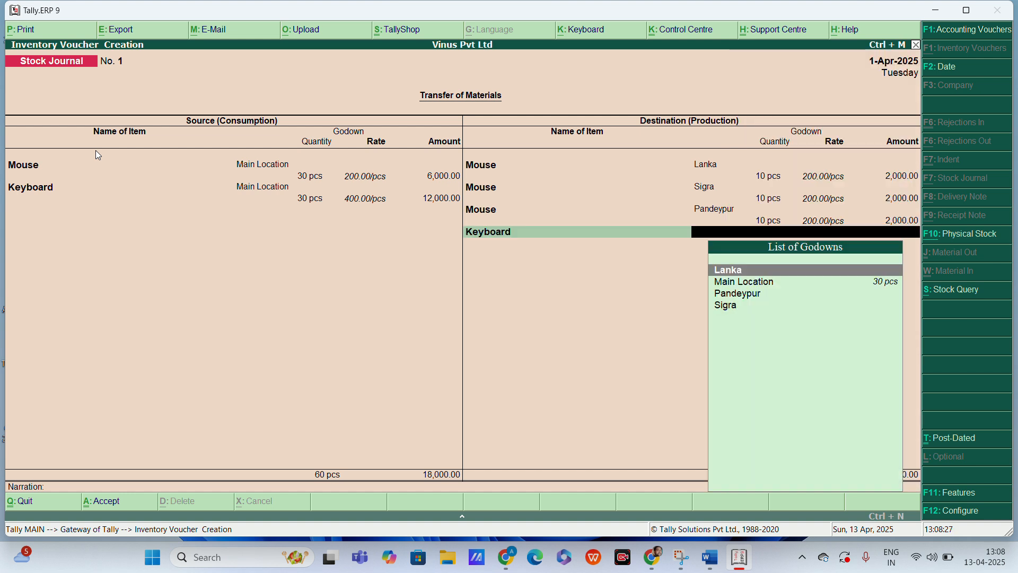
{"action": "key", "text": "Return"}
{"action": "type", "text": "1"}
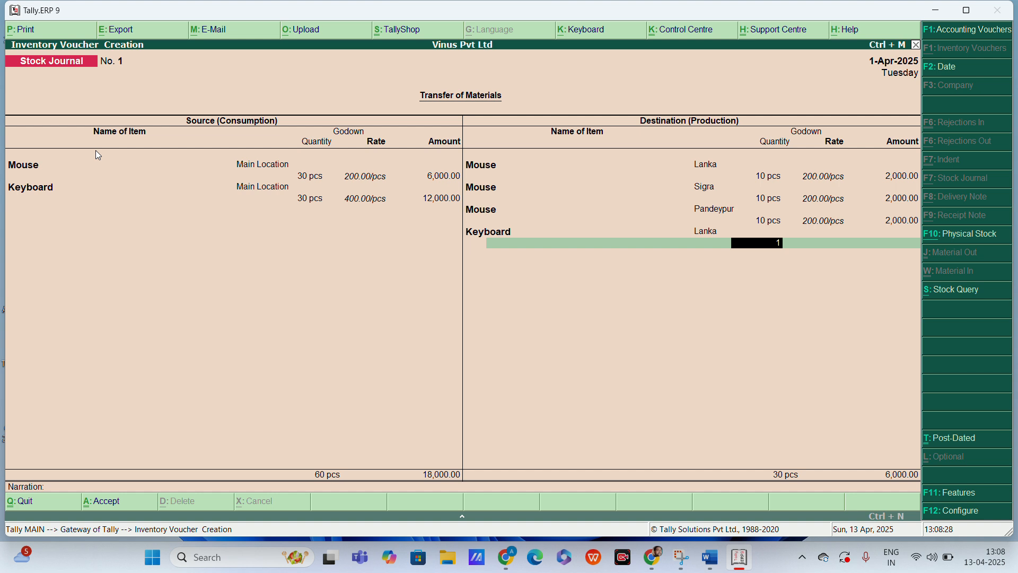
{"action": "type", "text": "0"}
{"action": "key", "text": "Return"}
{"action": "key", "text": "Return"}
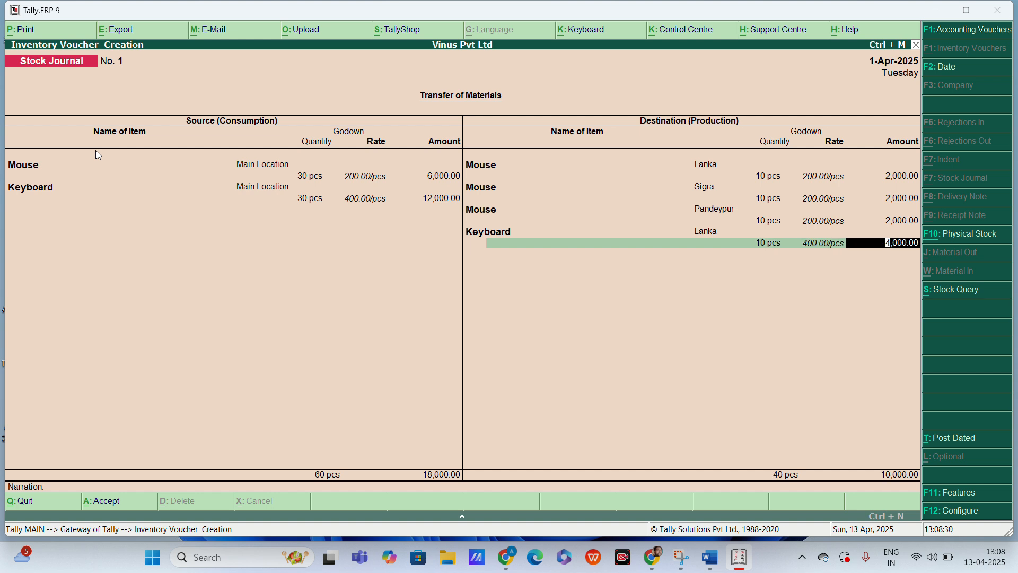
{"action": "key", "text": "Return"}
Step: Add Keyboard to the stock journal's destination side with Sigra as godown and a quantity of 10 pcs
{"action": "type", "text": "K"}
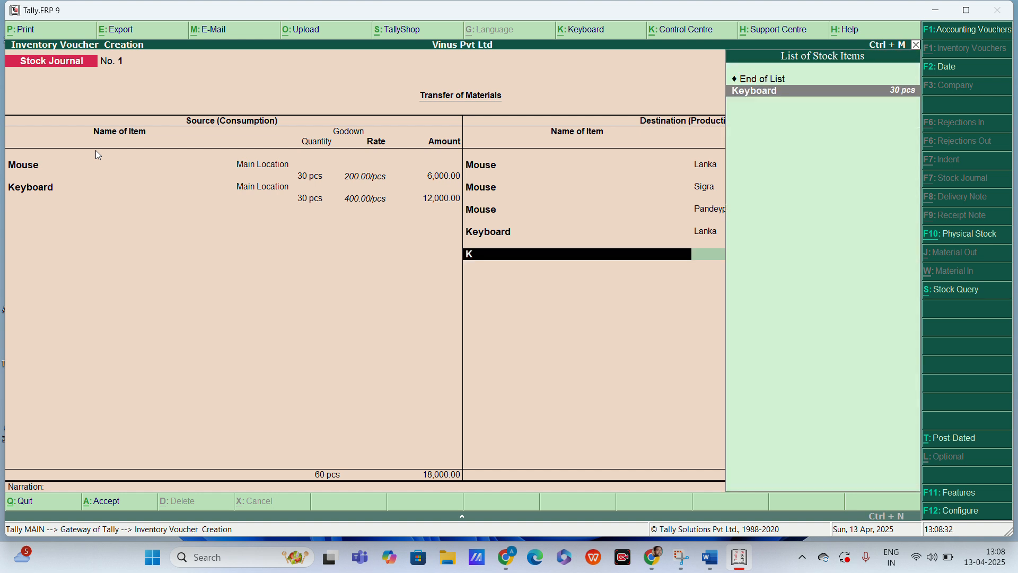
{"action": "key", "text": "Return"}
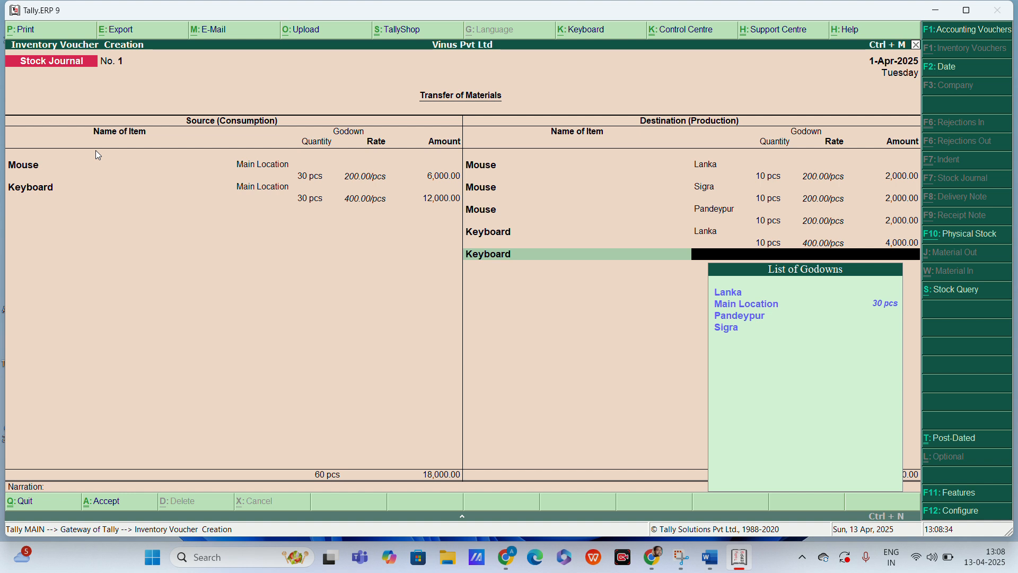
{"action": "key", "text": "Down"}
{"action": "key", "text": "Down"}
{"action": "key", "text": "Down"}
{"action": "key", "text": "Down"}
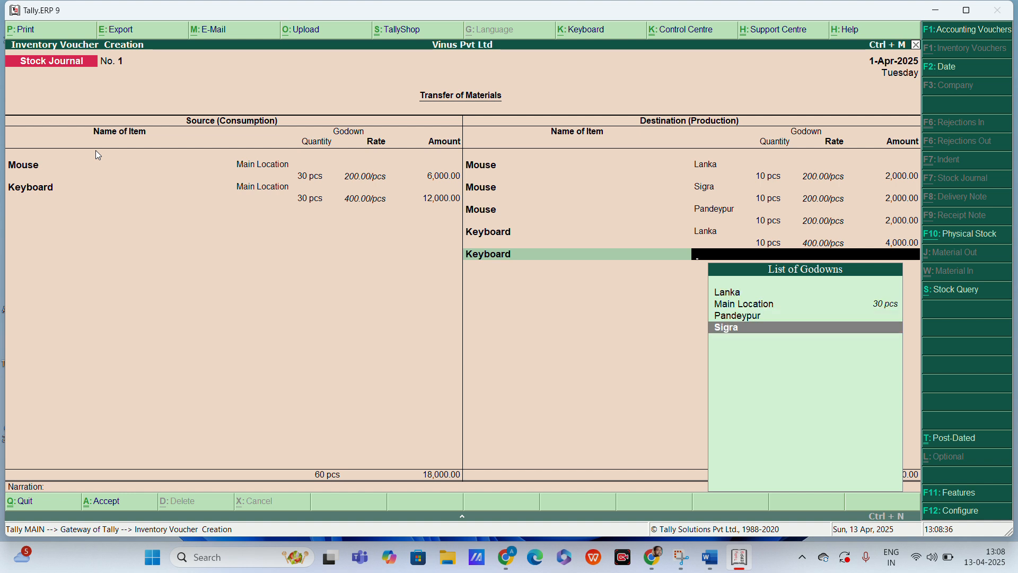
{"action": "key", "text": "Return"}
{"action": "type", "text": "10"}
{"action": "key", "text": "Return"}
{"action": "key", "text": "Return"}
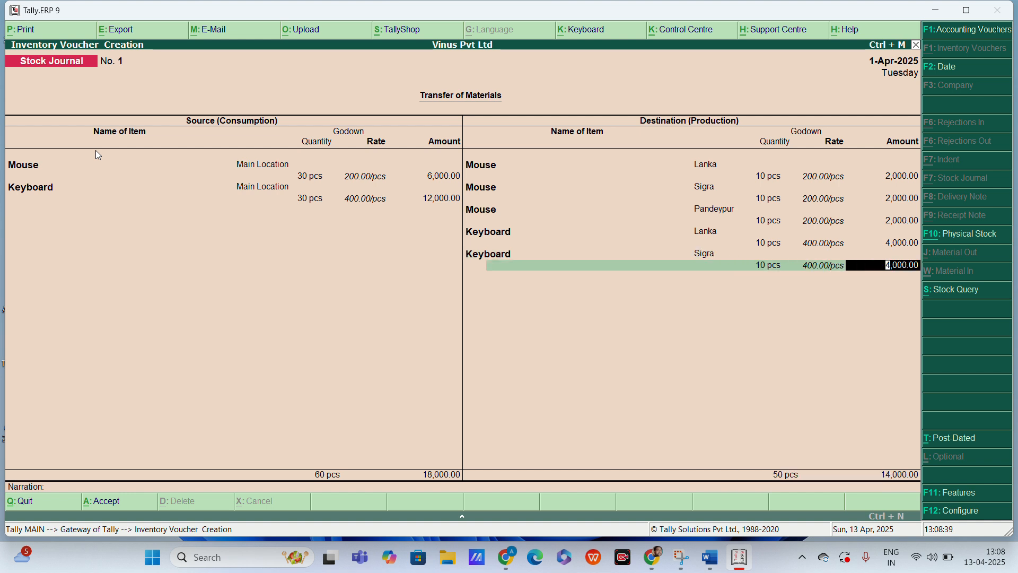
Step: Add Keyboard to the stock journal's destination side with Pandeypur as godown and a quantity of 10 pcs
{"action": "key", "text": "Return"}
{"action": "type", "text": "K"}
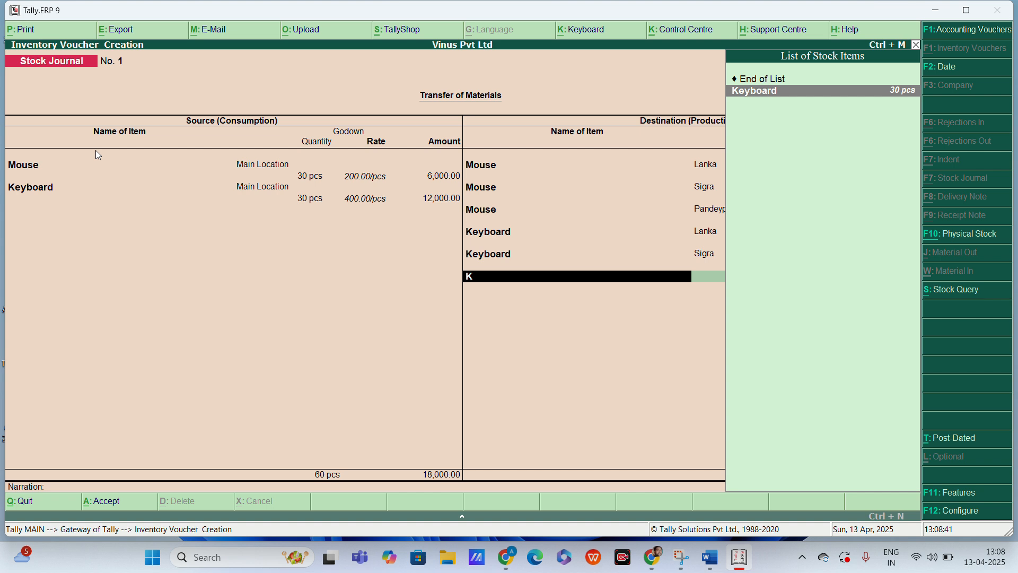
{"action": "key", "text": "Return"}
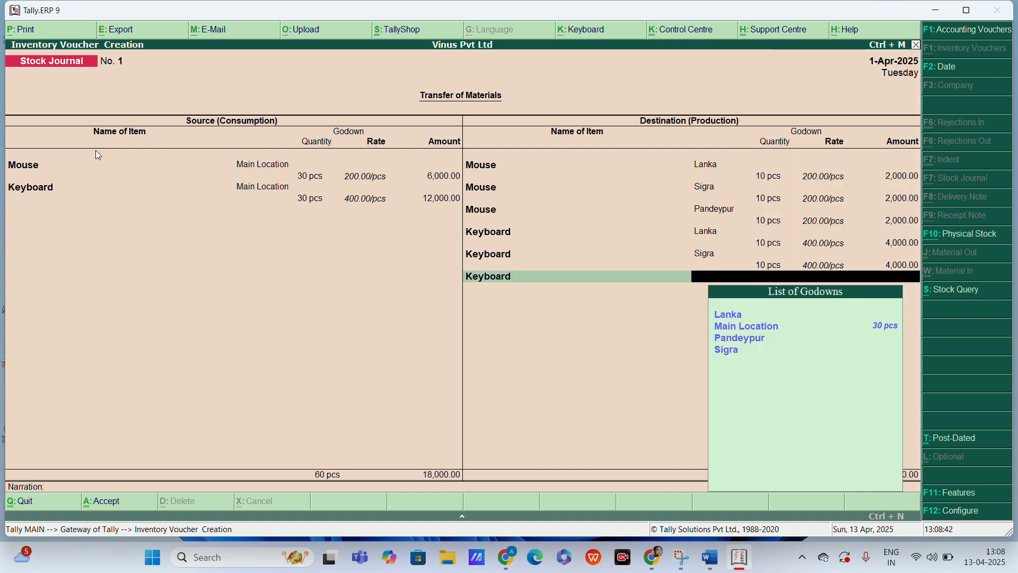
{"action": "key", "text": "Down"}
{"action": "key", "text": "Down"}
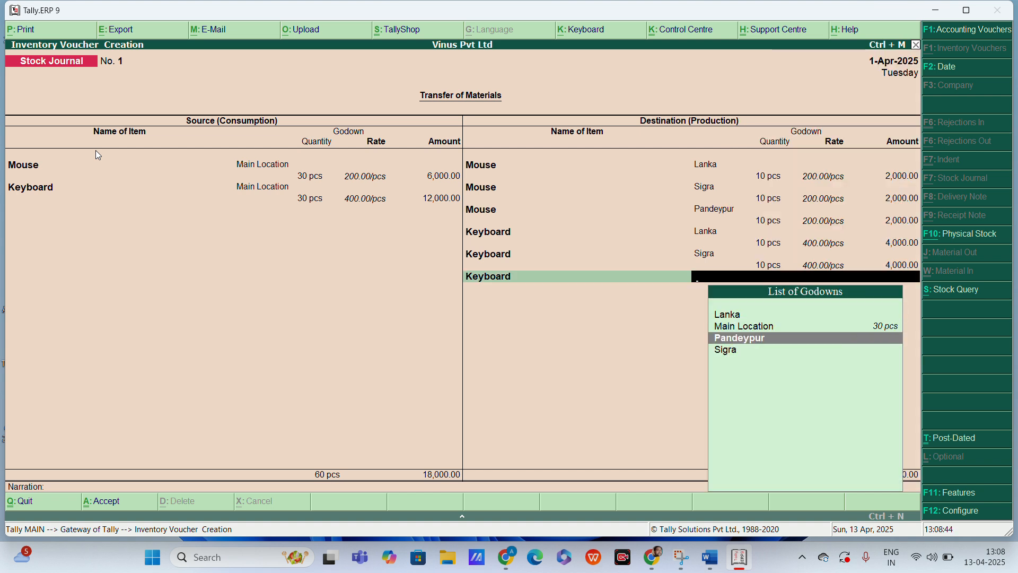
{"action": "key", "text": "Return"}
{"action": "type", "text": "10"}
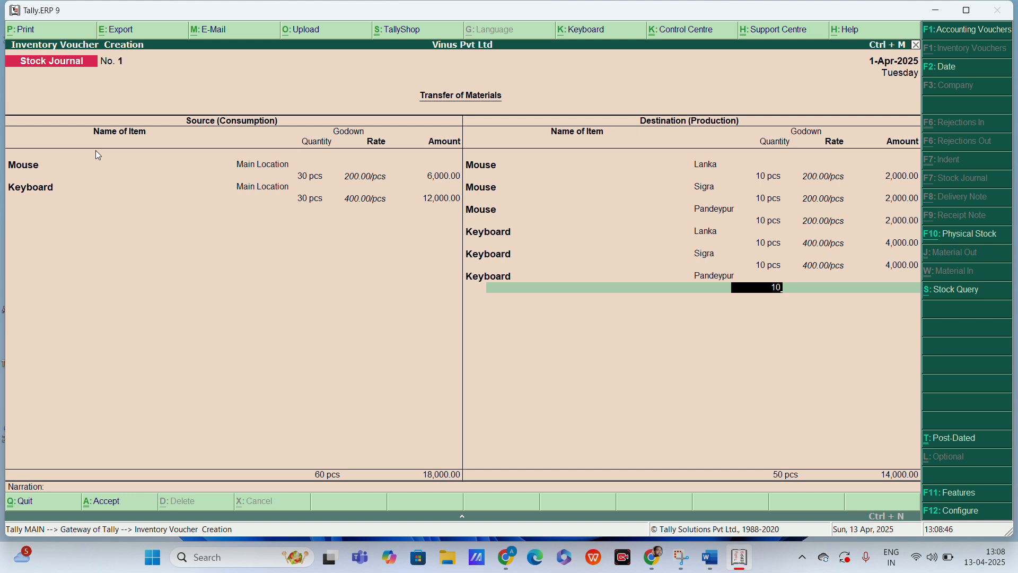
{"action": "key", "text": "Return"}
Step: Finish the destination list, save the stock journal without a narration, and return to the Gateway of Tally
{"action": "key", "text": "Return"}
{"action": "key", "text": "Return"}
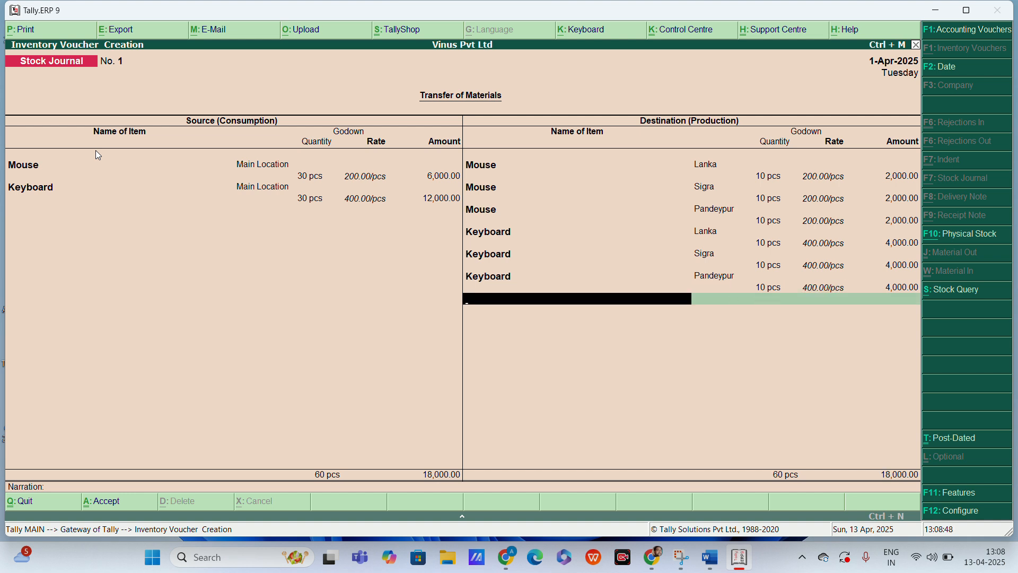
{"action": "key", "text": "Return"}
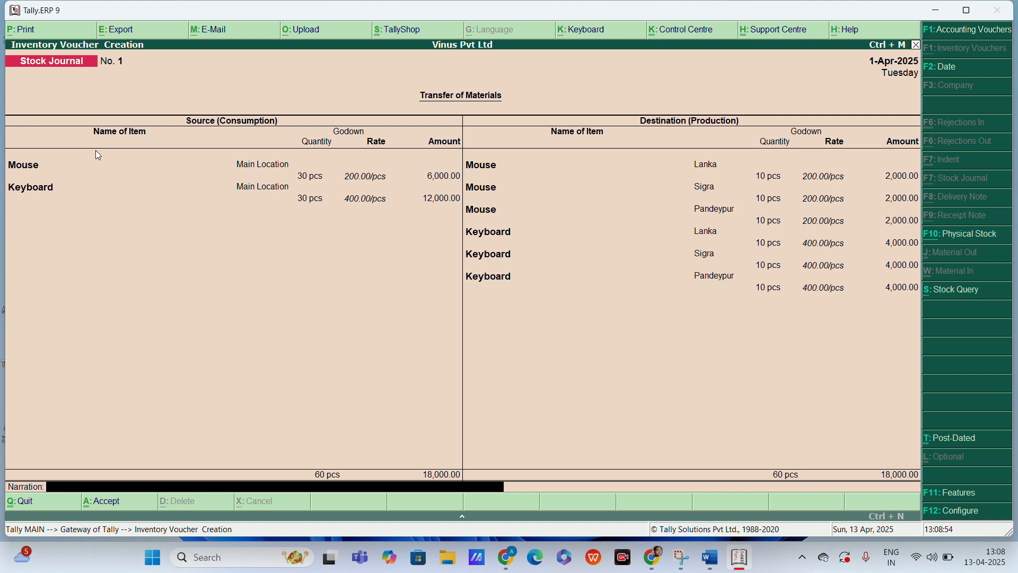
{"action": "key", "text": "Return"}
{"action": "key", "text": "y"}
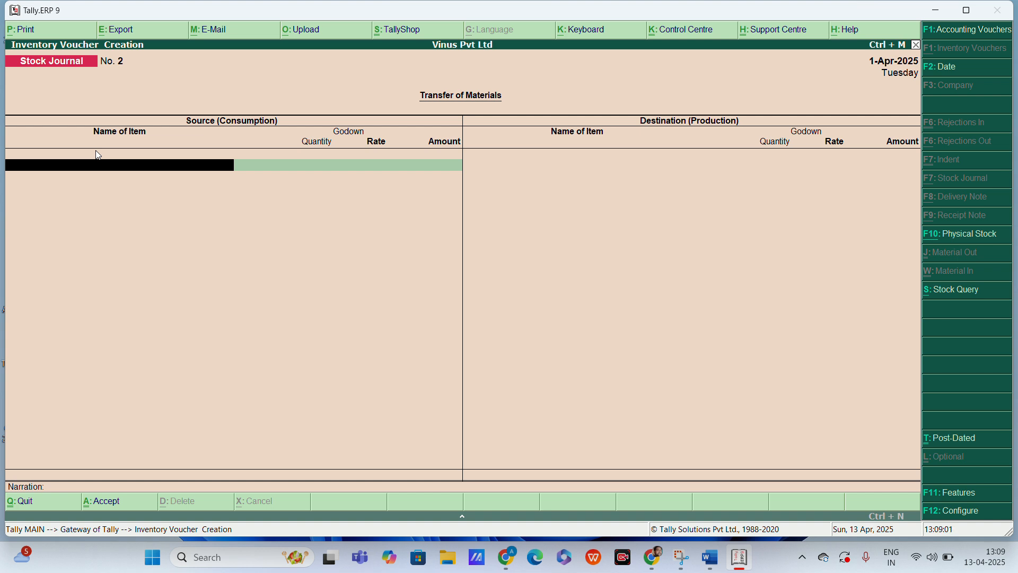
{"action": "key", "text": "Escape"}
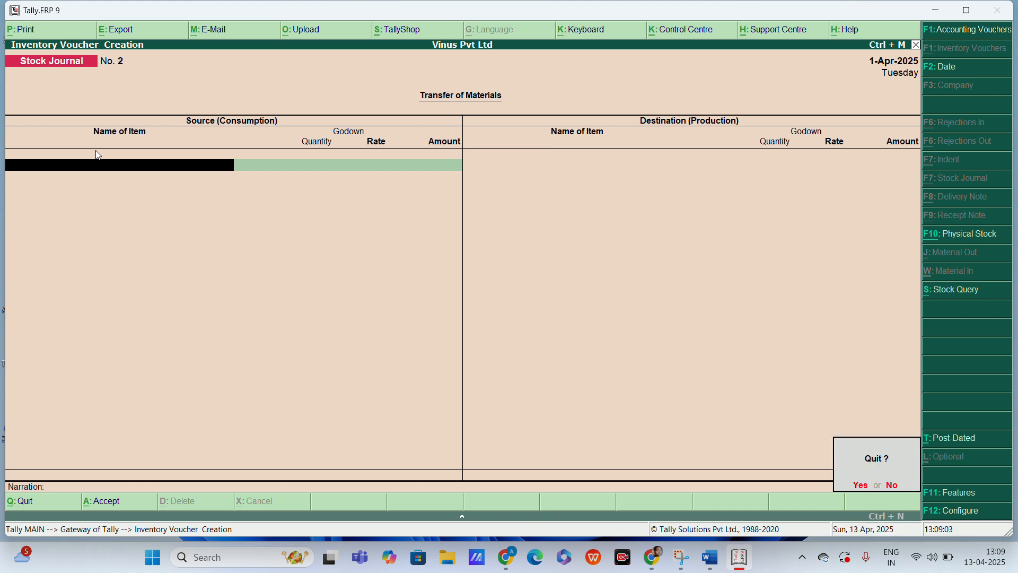
{"action": "key", "text": "Return"}
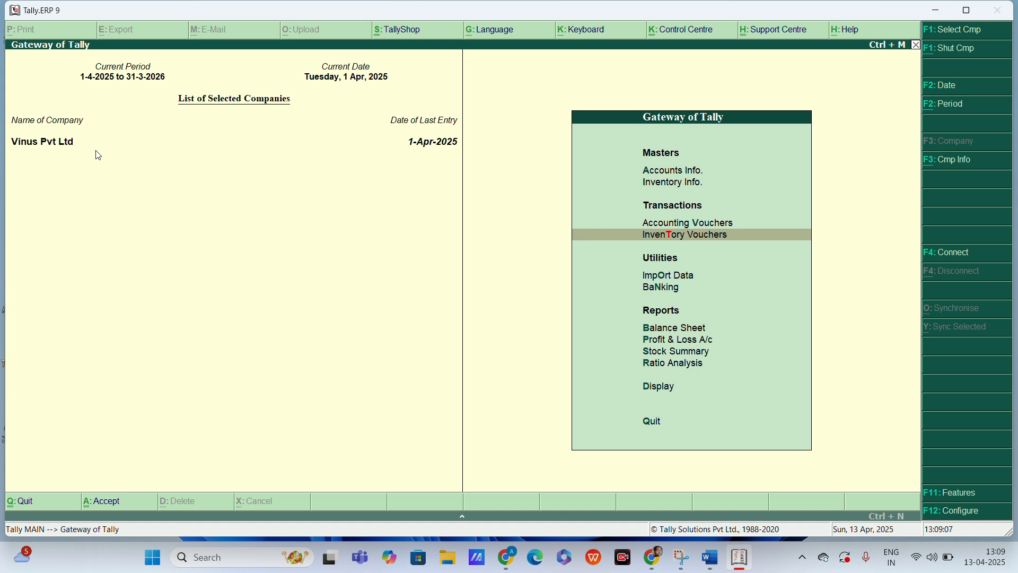
Step: Enable the use of multiple price levels in the company's inventory features
{"action": "key", "text": "F11"}
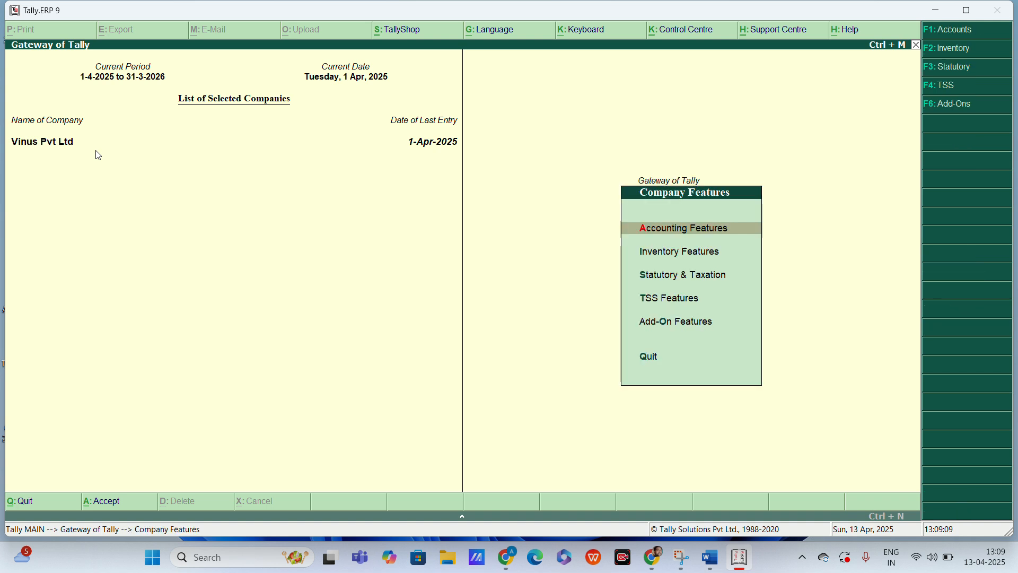
{"action": "key", "text": "Down"}
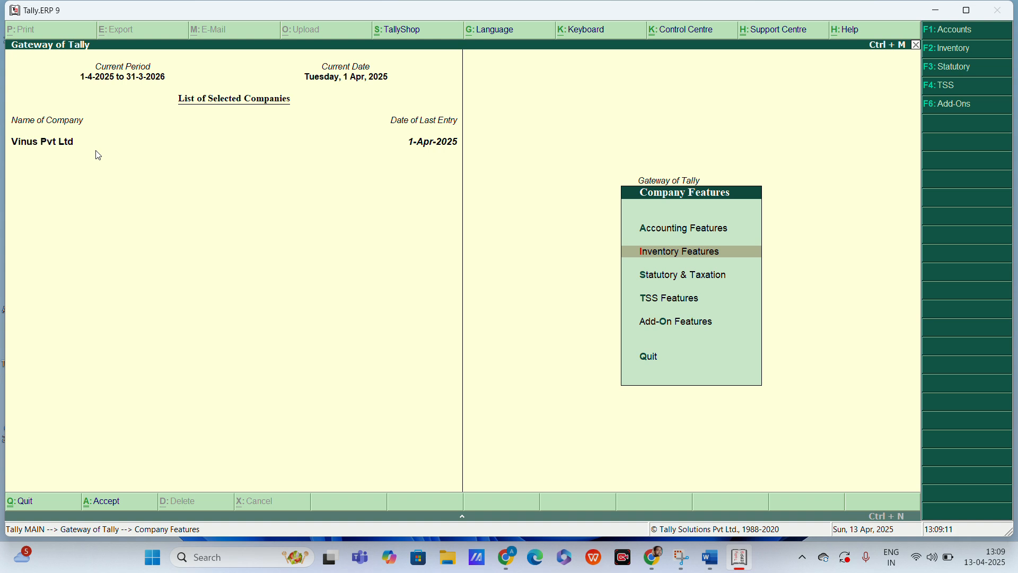
{"action": "key", "text": "Return"}
{"action": "key", "text": "Down"}
{"action": "key", "text": "Down"}
{"action": "key", "text": "Down"}
{"action": "key", "text": "Down"}
{"action": "key", "text": "Down"}
{"action": "key", "text": "Down"}
{"action": "key", "text": "Down"}
{"action": "key", "text": "Down"}
{"action": "key", "text": "Down"}
{"action": "key", "text": "Down"}
{"action": "key", "text": "Down"}
{"action": "key", "text": "Down"}
{"action": "key", "text": "Down"}
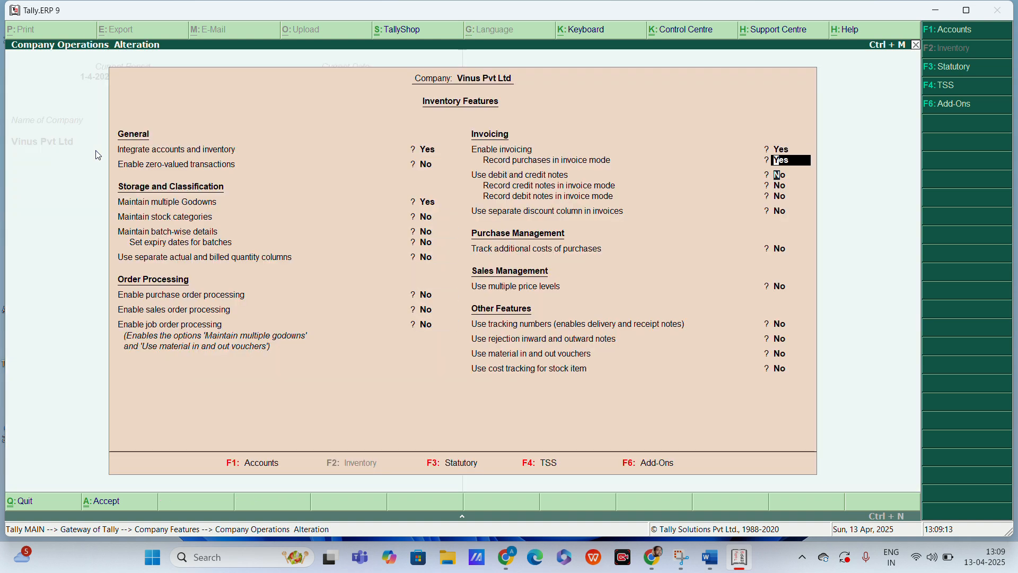
{"action": "key", "text": "Down"}
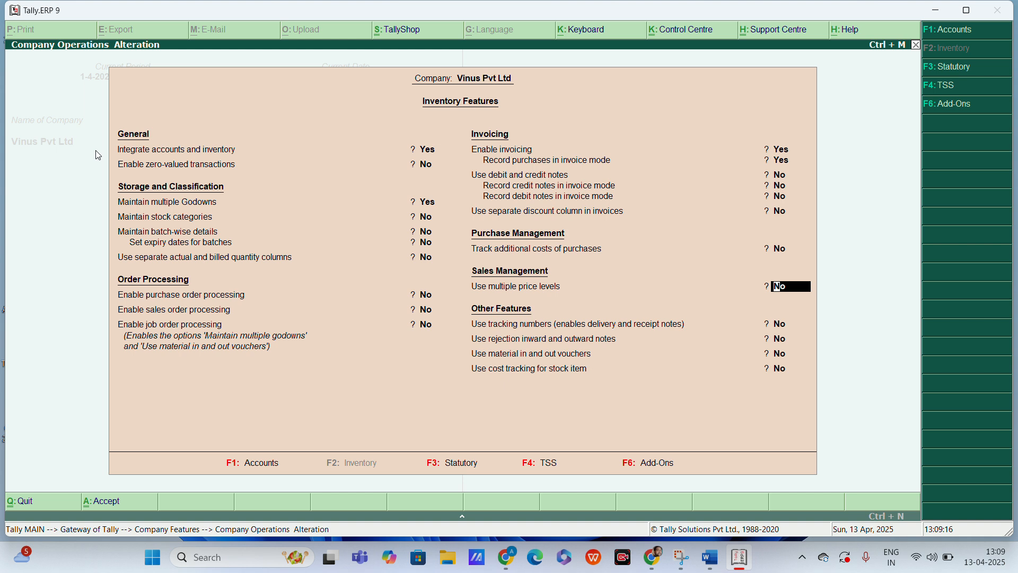
{"action": "type", "text": "y"}
{"action": "key", "text": "Return"}
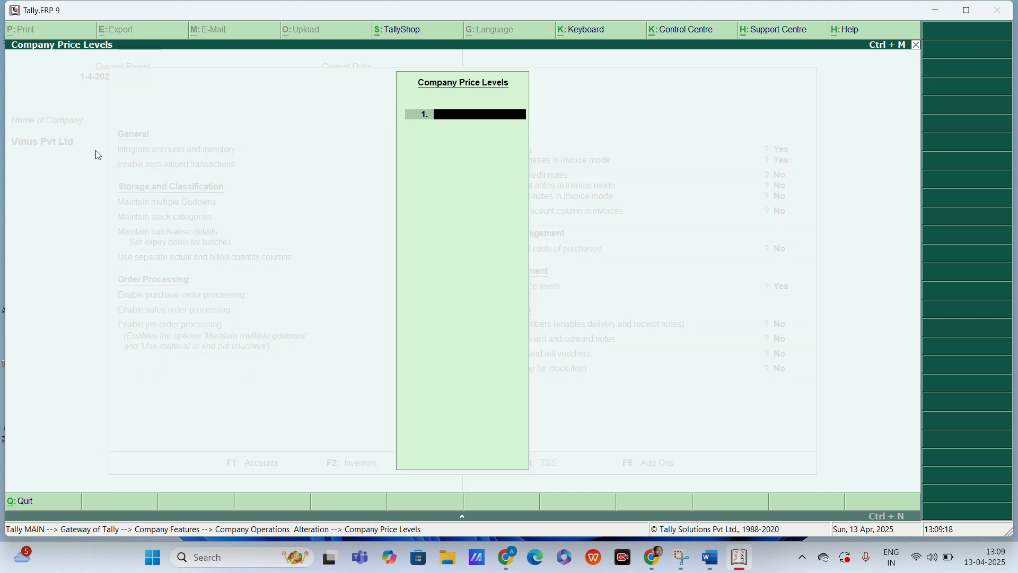
Step: Add a company price level named Price List, save the inventory features, and return to the Gateway of Tally
{"action": "type", "text": "Price List"}
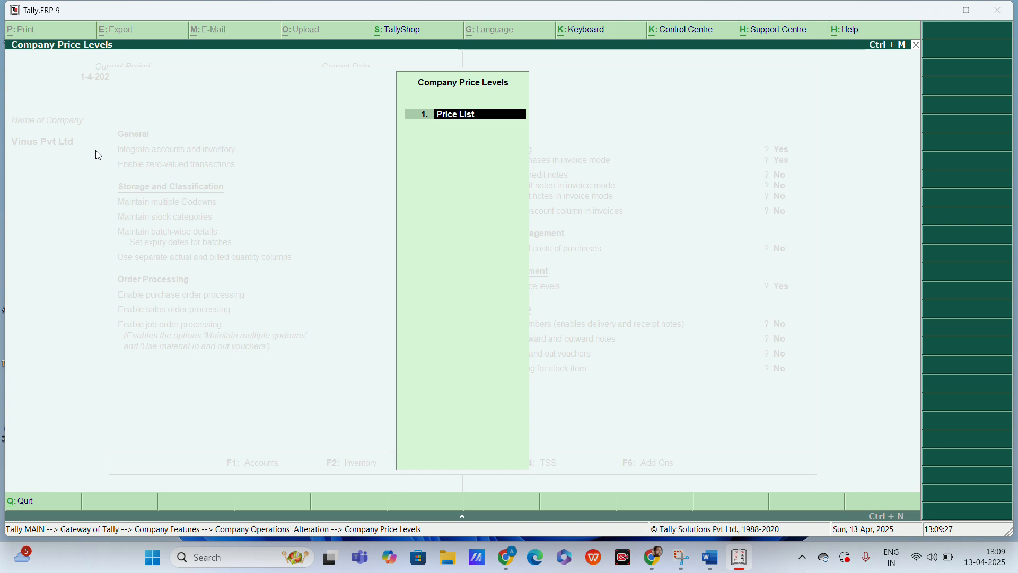
{"action": "key", "text": "Return"}
{"action": "key", "text": "Return"}
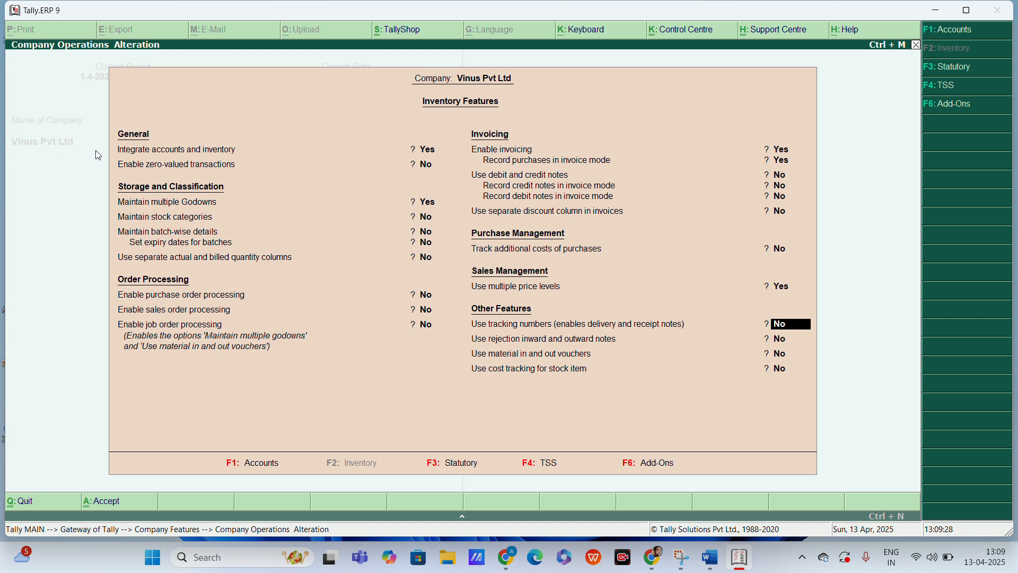
{"action": "key", "text": "ctrl+a"}
{"action": "key", "text": "Escape"}
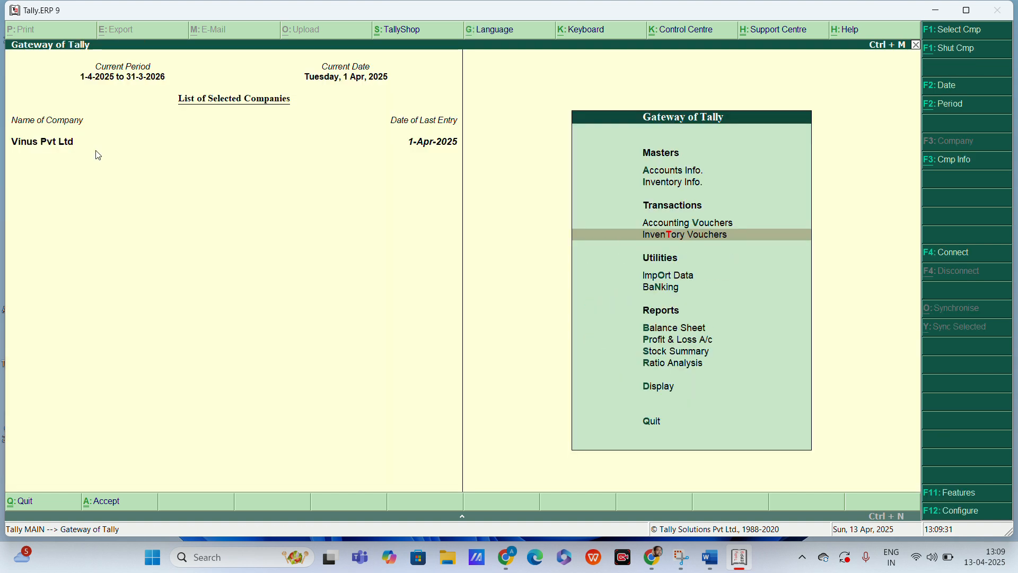
Step: Open the Price List from the inventory masters
{"action": "key", "text": "Up"}
{"action": "key", "text": "Up"}
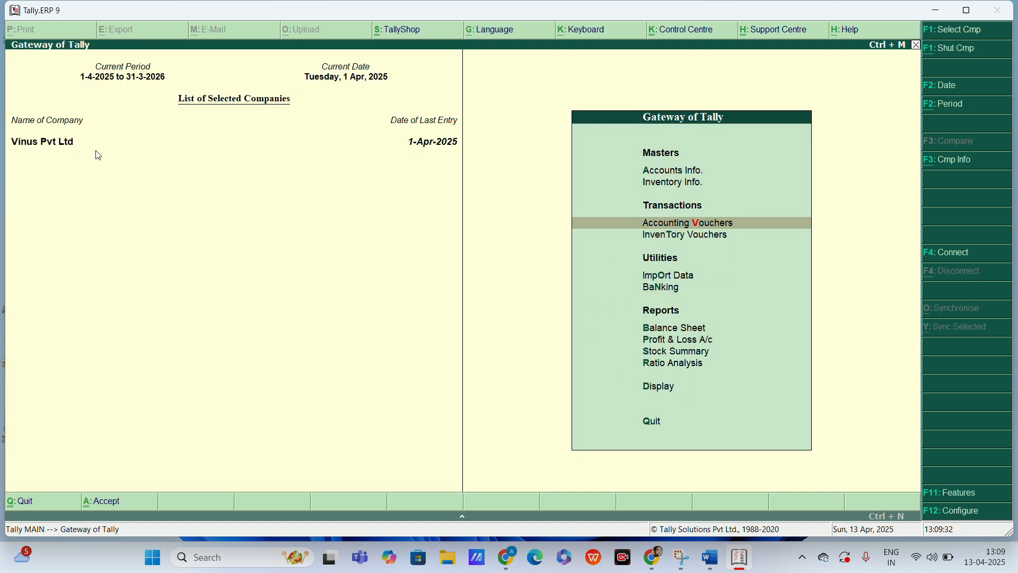
{"action": "key", "text": "Return"}
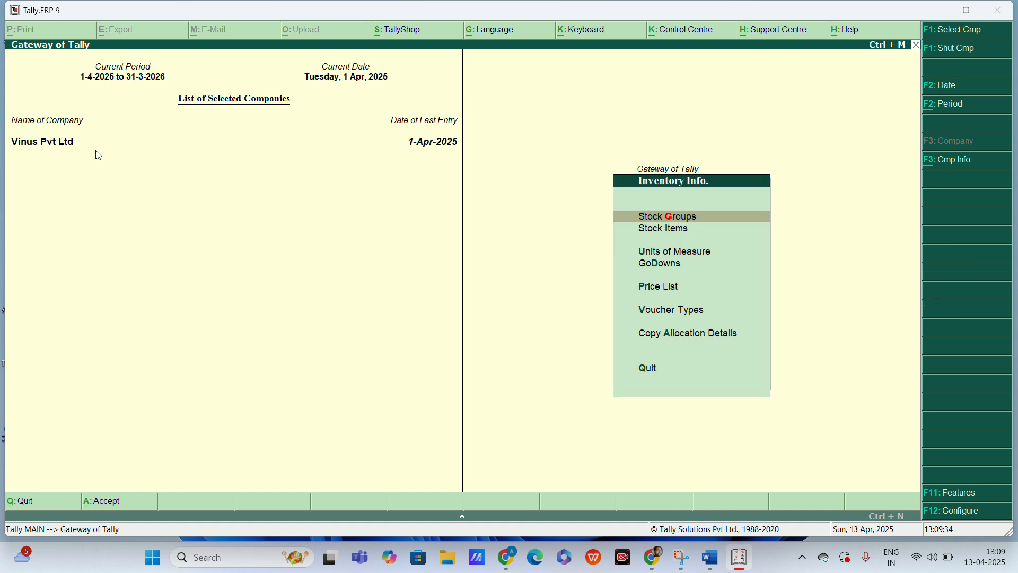
{"action": "key", "text": "Down"}
{"action": "key", "text": "Down"}
{"action": "key", "text": "Down"}
{"action": "key", "text": "Down"}
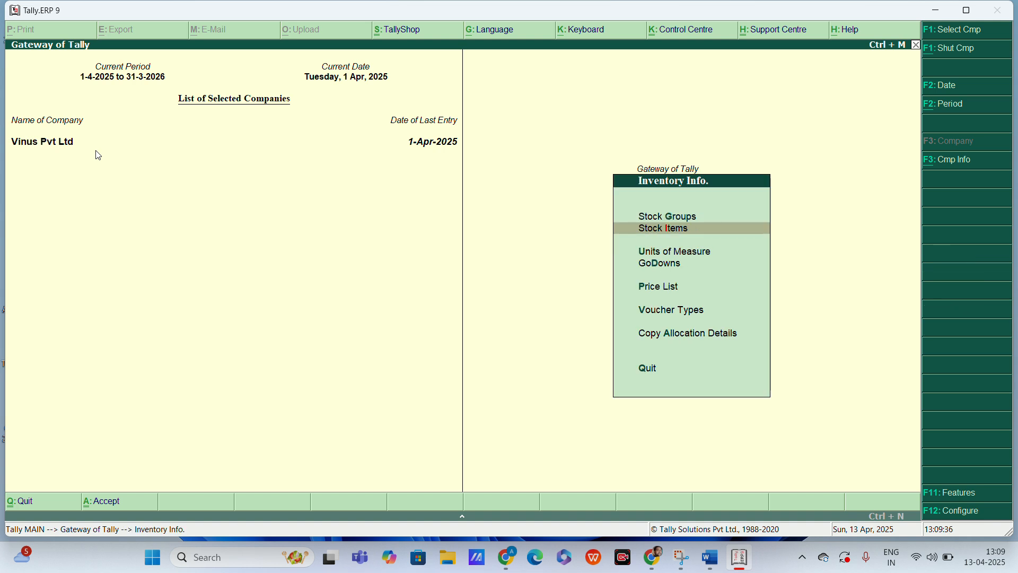
{"action": "key", "text": "Return"}
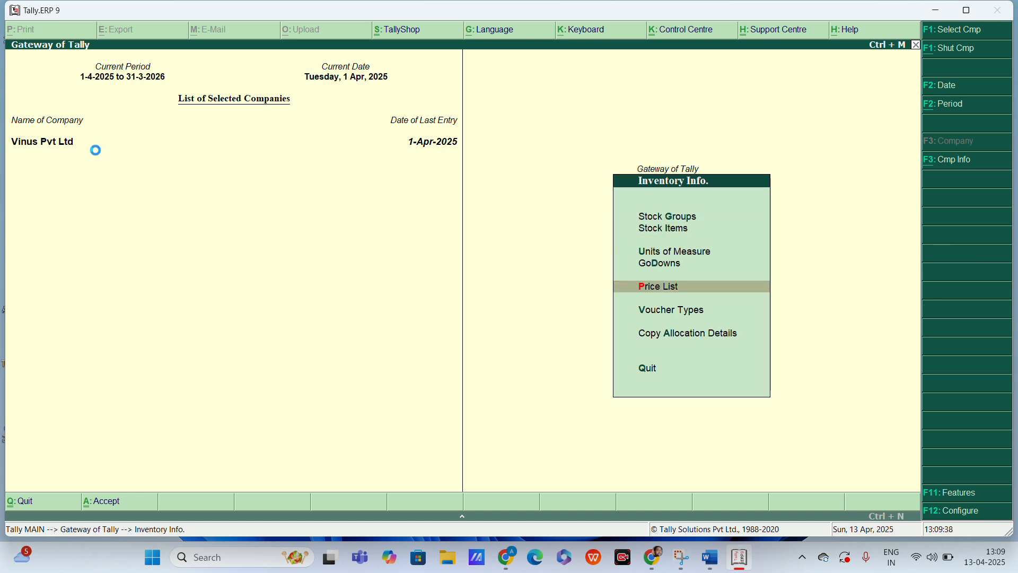
Step: Open the price list for All Items at the Price List level, applicable from 1-Apr-2025
{"action": "key", "text": "Return"}
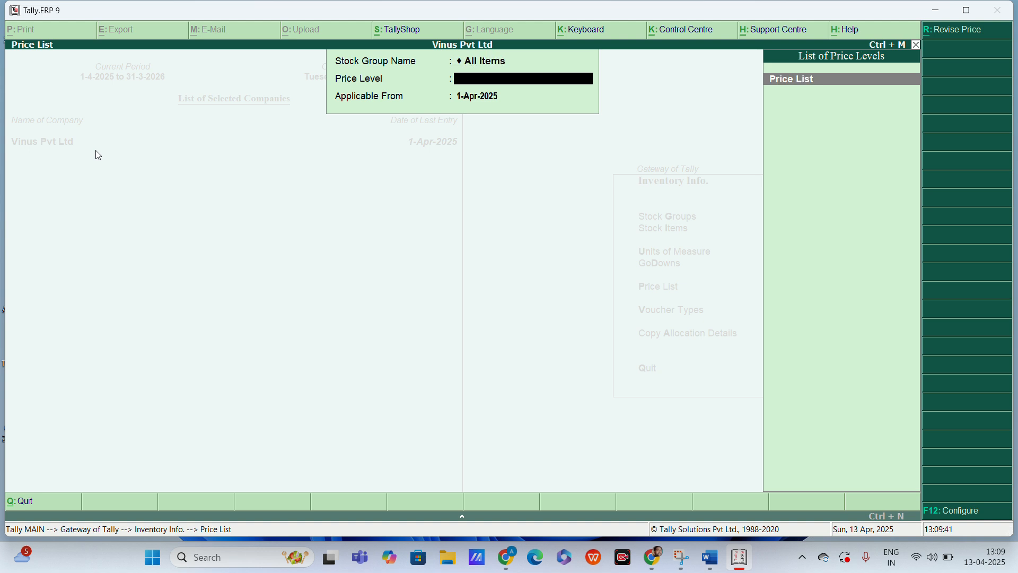
{"action": "key", "text": "Return"}
{"action": "key", "text": "Return"}
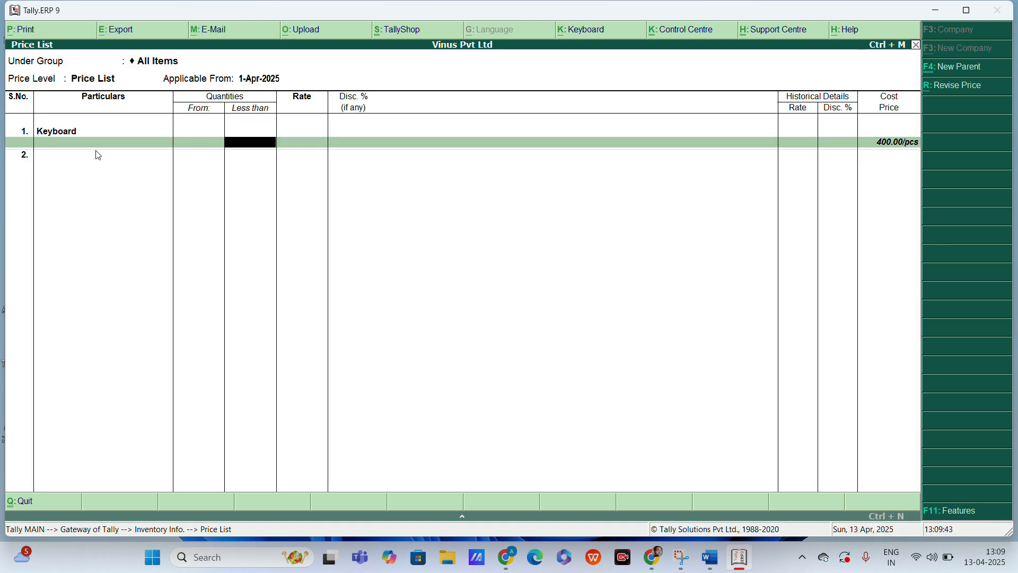
Step: Set Mouse as the first item of the price list with a rate of 290 per piece and no discount
{"action": "key", "text": "BackSpace"}
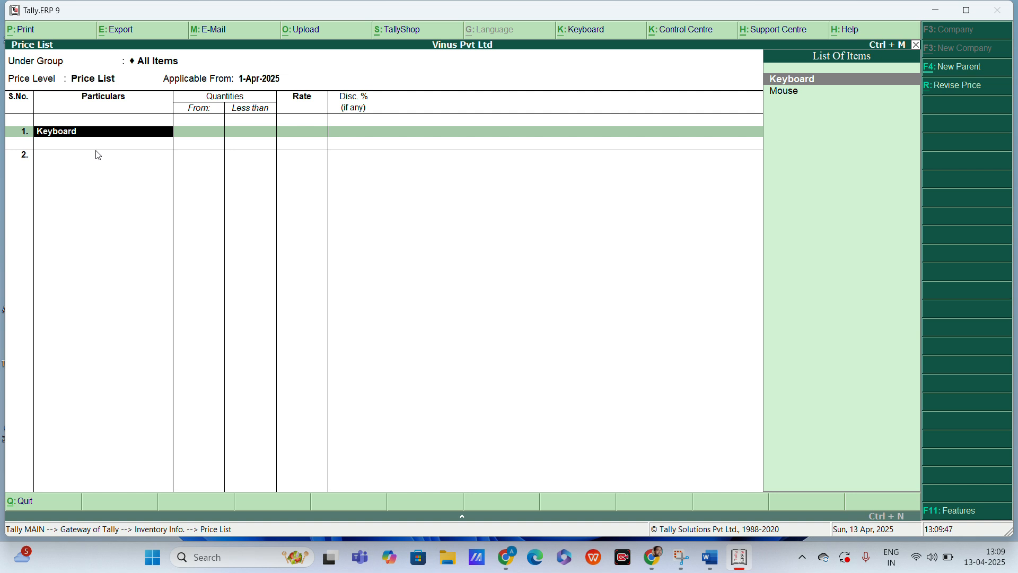
{"action": "key", "text": "Down"}
{"action": "key", "text": "Return"}
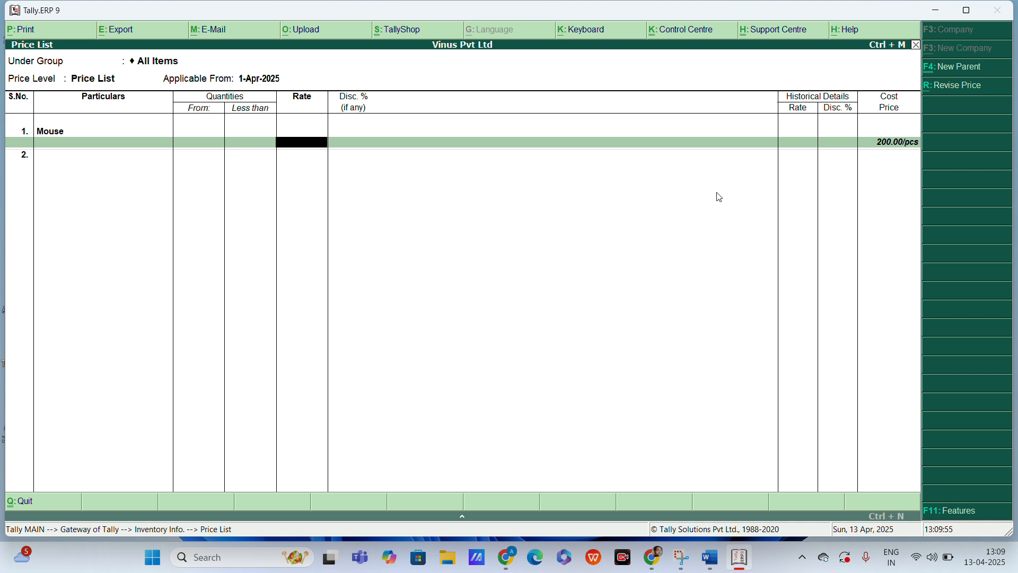
{"action": "type", "text": "290"}
{"action": "key", "text": "Return"}
Step: Add Keyboard as the second price list item with a rate of 520 per piece, and save the price list
{"action": "key", "text": "Return"}
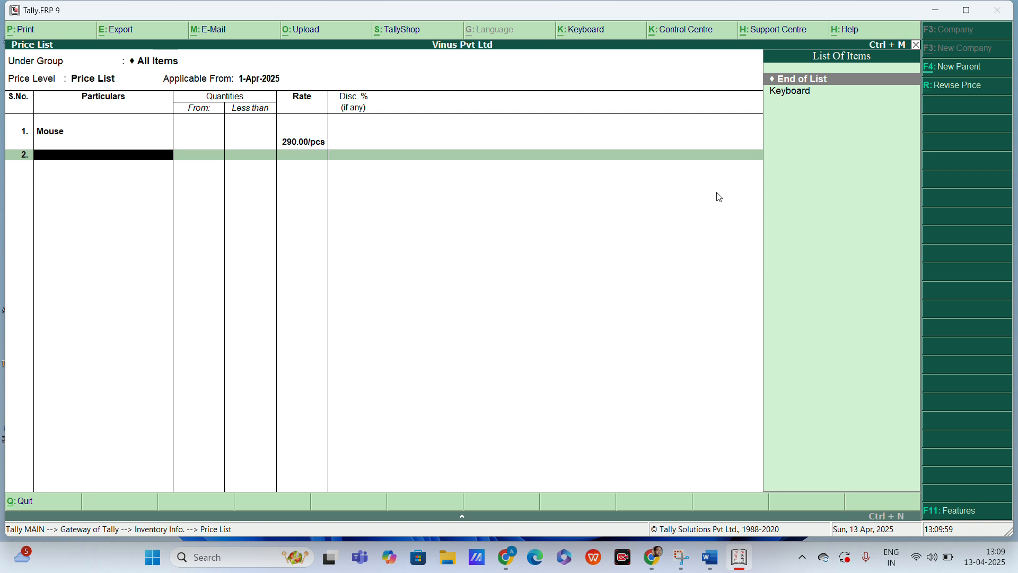
{"action": "key", "text": "Down"}
{"action": "key", "text": "Return"}
{"action": "key", "text": "Return"}
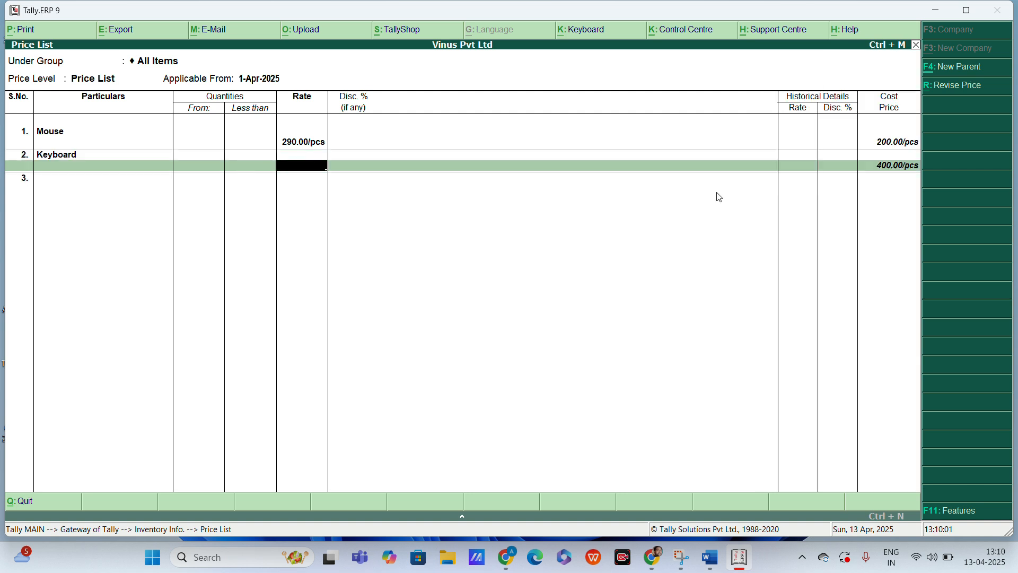
{"action": "type", "text": "520"}
{"action": "key", "text": "Return"}
{"action": "key", "text": "Return"}
{"action": "key", "text": "Return"}
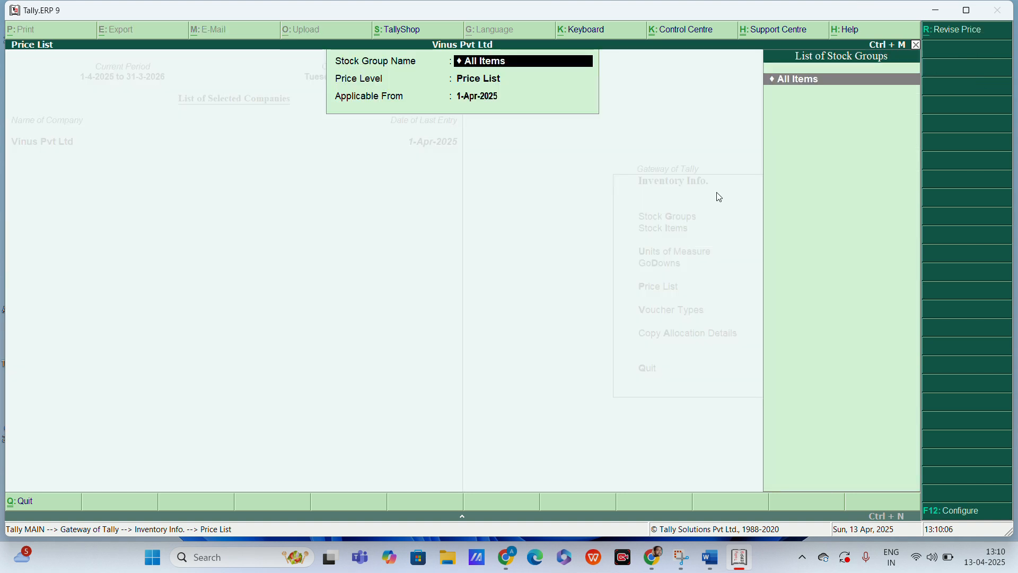
Step: Return to the Gateway of Tally and start a new sales voucher among the accounting vouchers
{"action": "key", "text": "Escape"}
{"action": "key", "text": "Escape"}
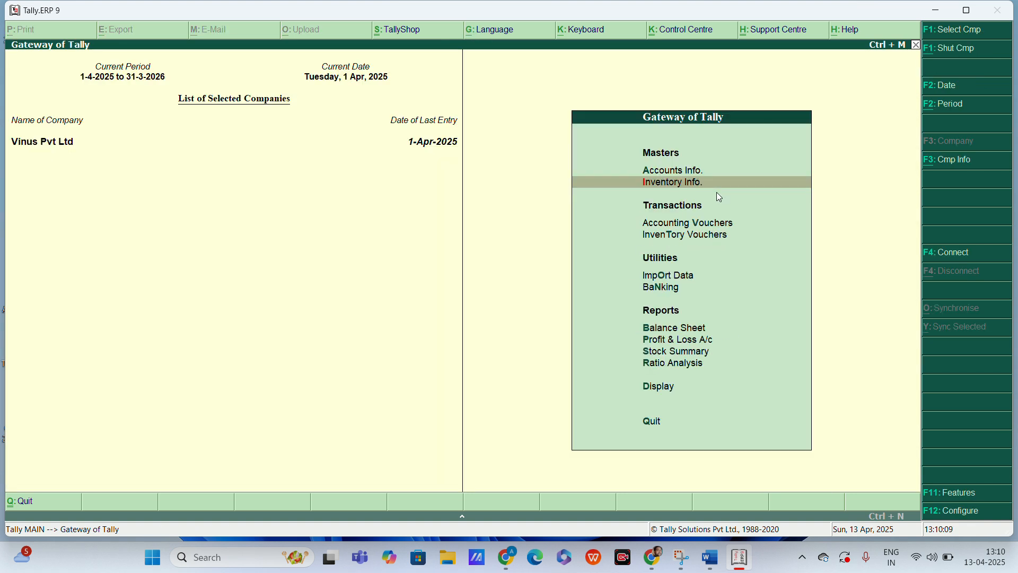
{"action": "key", "text": "Down"}
{"action": "key", "text": "Return"}
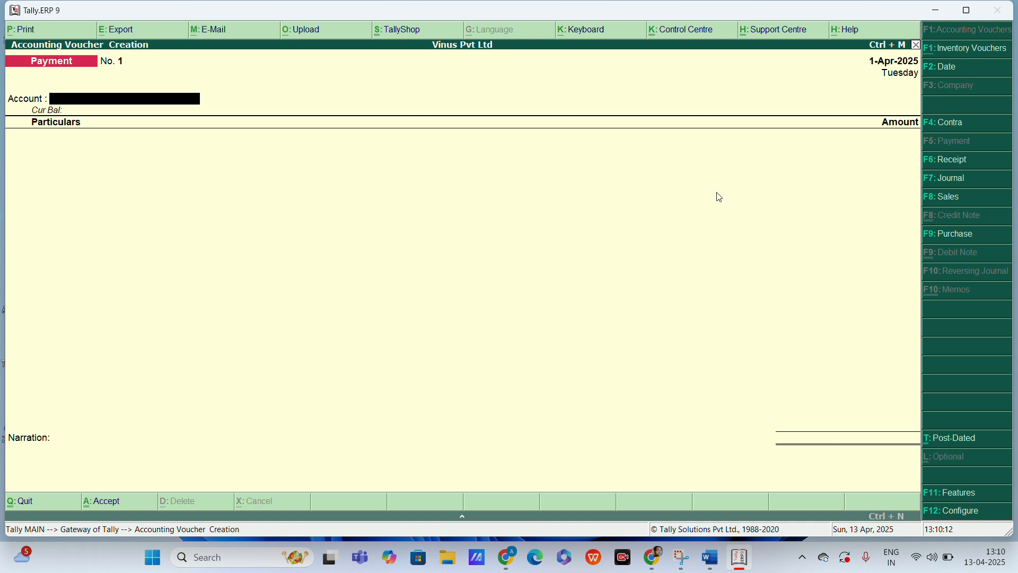
{"action": "key", "text": "F8"}
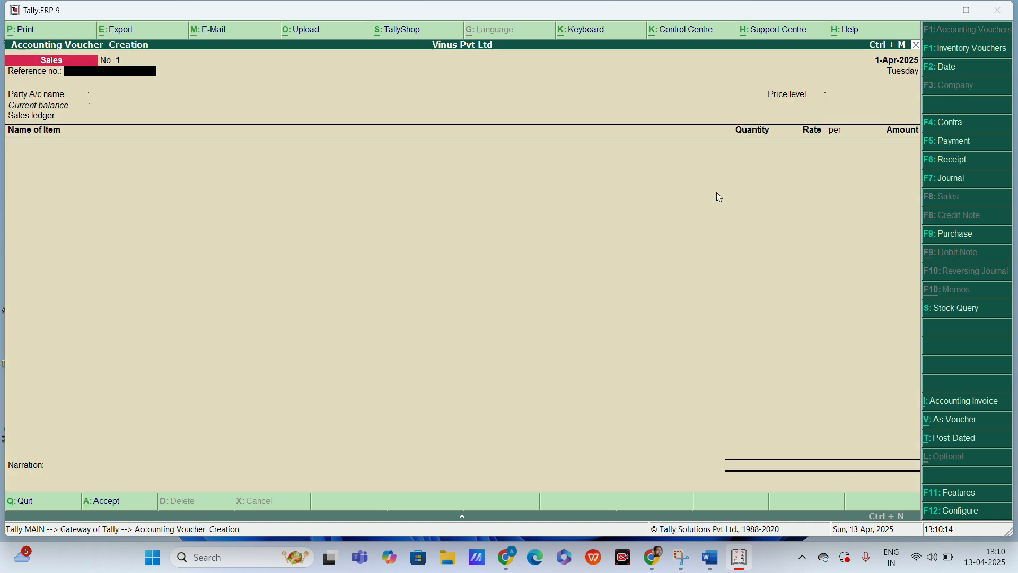
Step: Fill the sales voucher header with the customer ledger listed after Cash, price level Price List, and sales ledger Sale
{"action": "key", "text": "Down"}
{"action": "key", "text": "Down"}
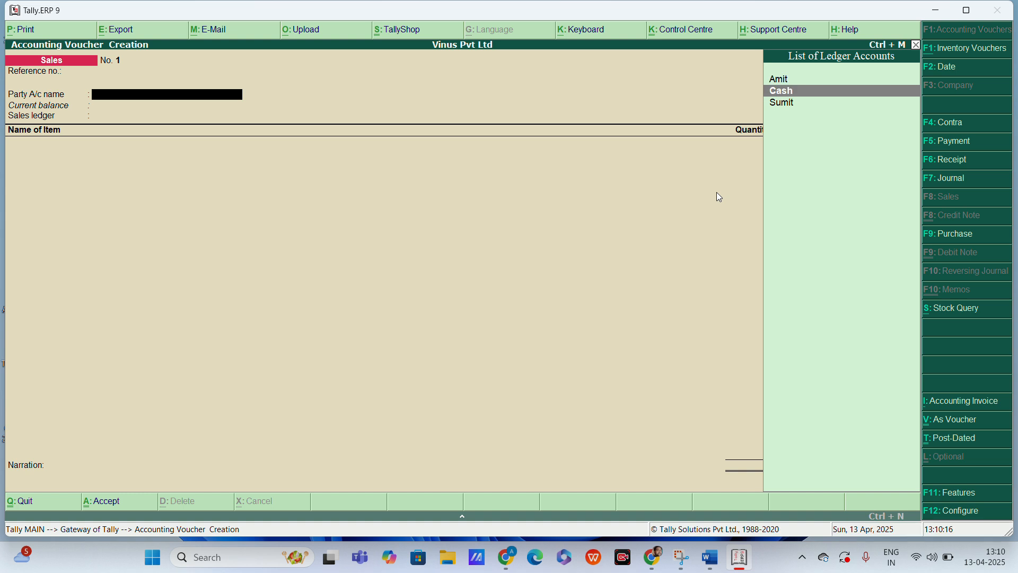
{"action": "key", "text": "Return"}
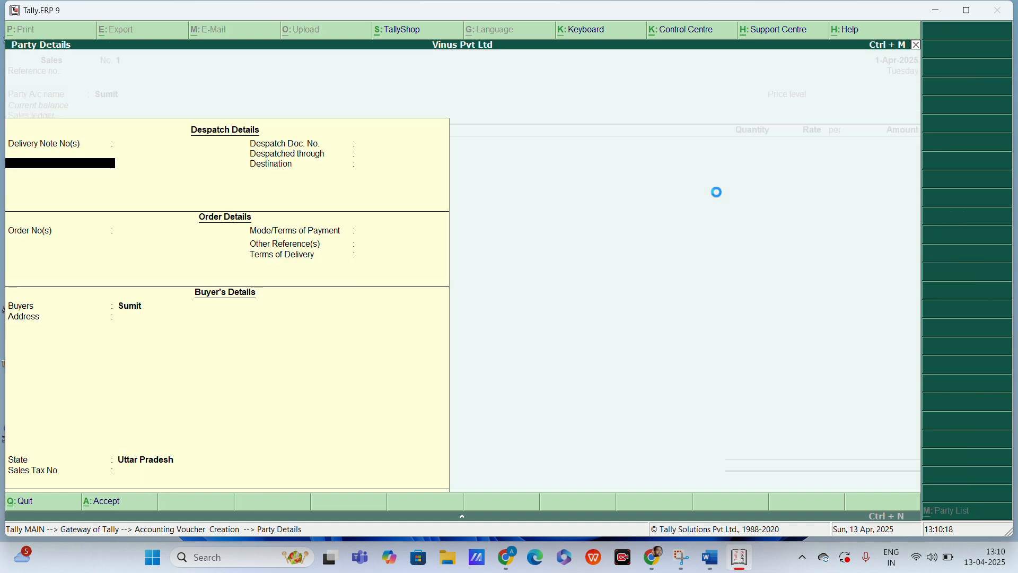
{"action": "key", "text": "ctrl+a"}
{"action": "key", "text": "Down"}
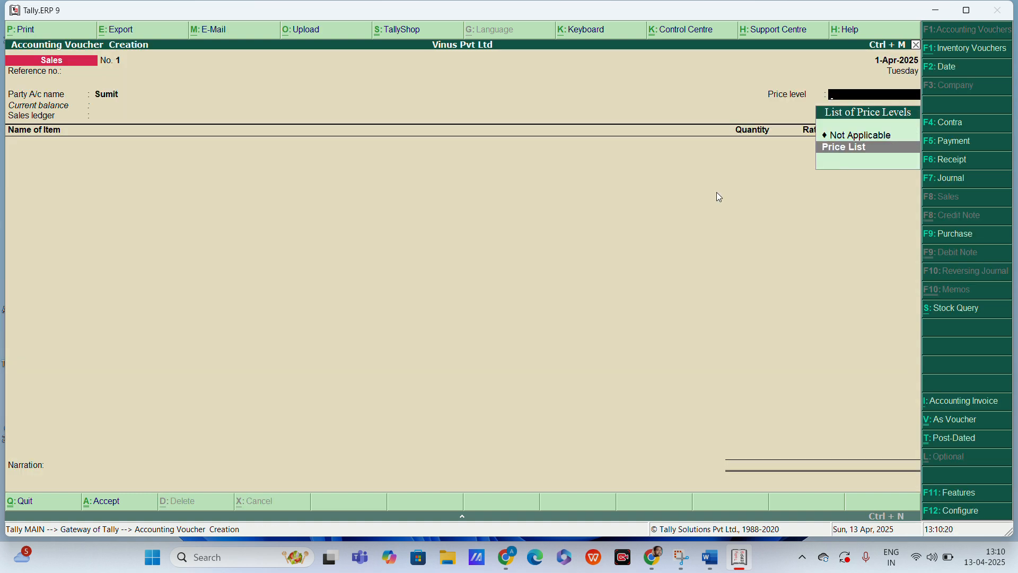
{"action": "key", "text": "Return"}
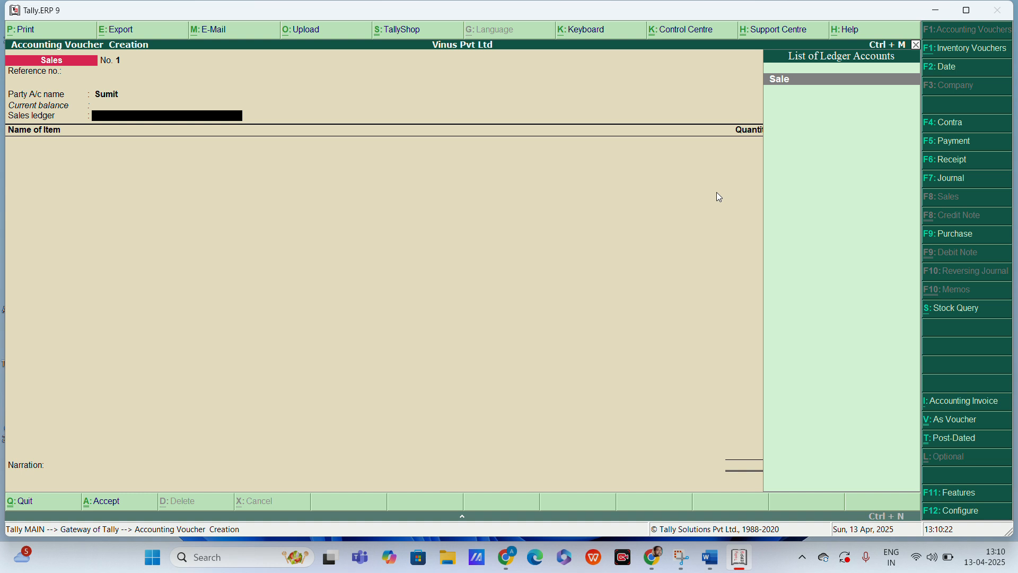
{"action": "key", "text": "Return"}
Step: Add 2 pcs of Keyboard from the Lanka godown to the sales voucher at the price list rate
{"action": "type", "text": "K"}
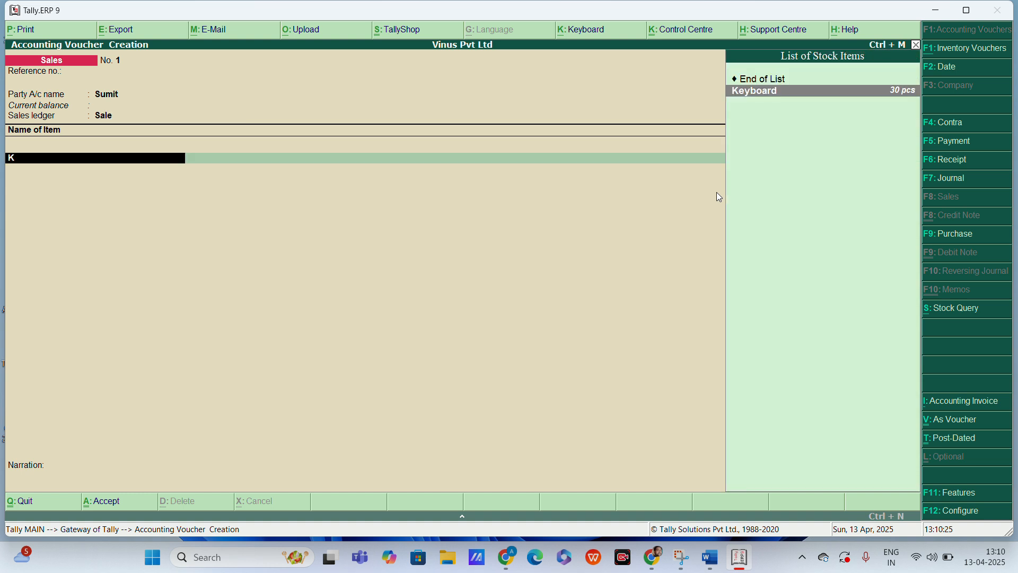
{"action": "key", "text": "Return"}
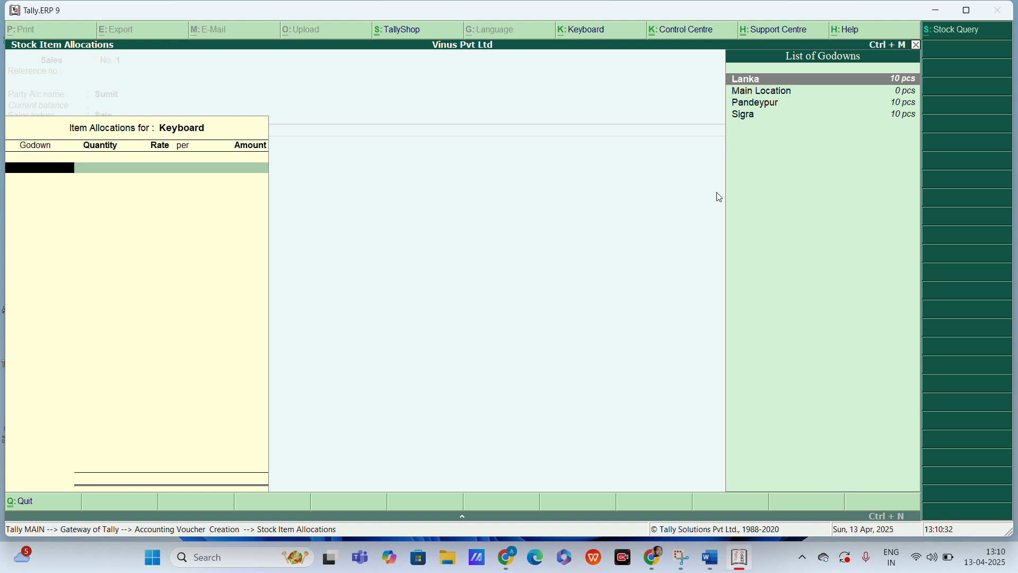
{"action": "key", "text": "Return"}
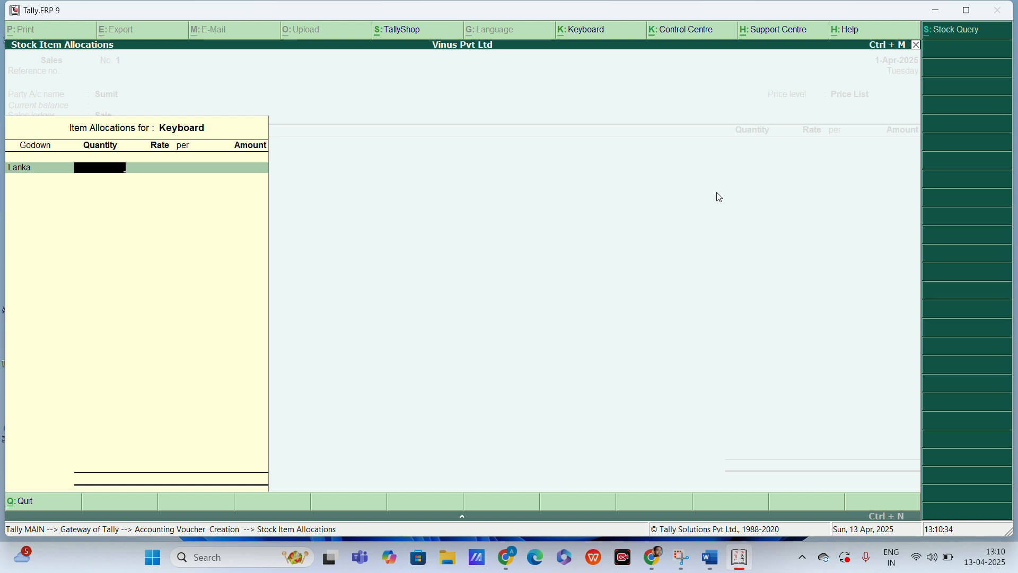
{"action": "type", "text": "2"}
{"action": "key", "text": "ctrl+a"}
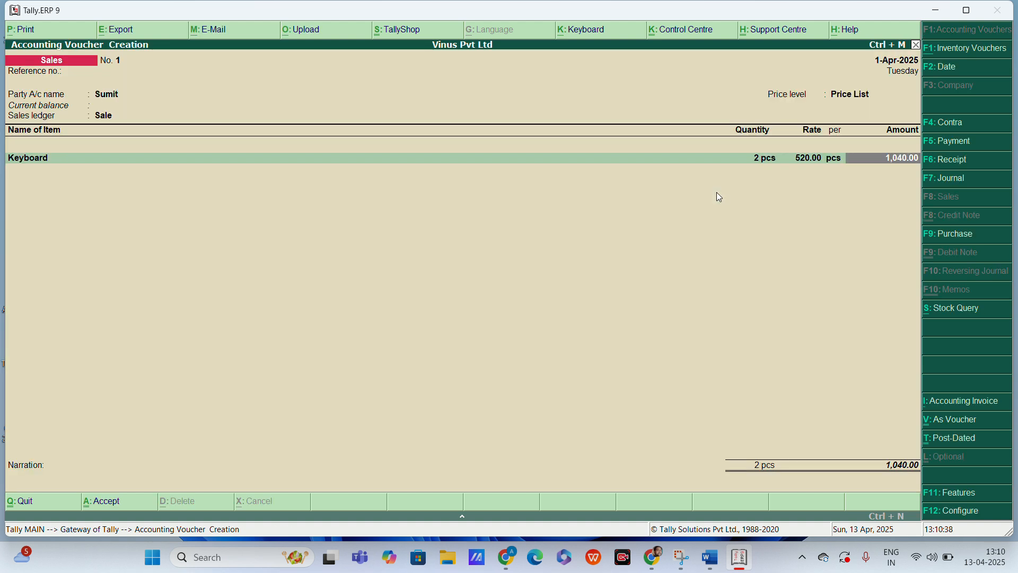
{"action": "key", "text": "Return"}
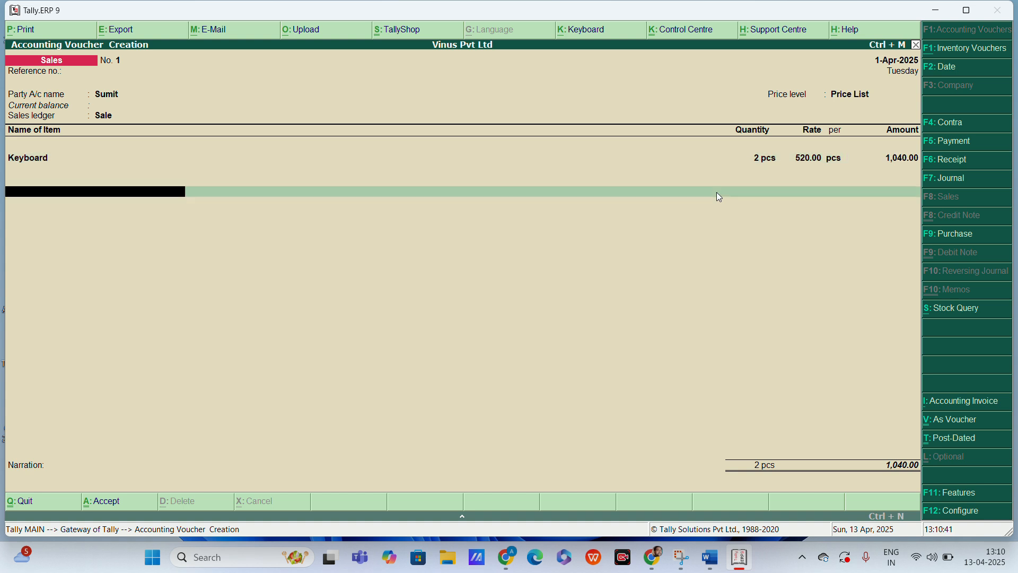
{"action": "key", "text": "BackSpace"}
{"action": "key", "text": "Return"}
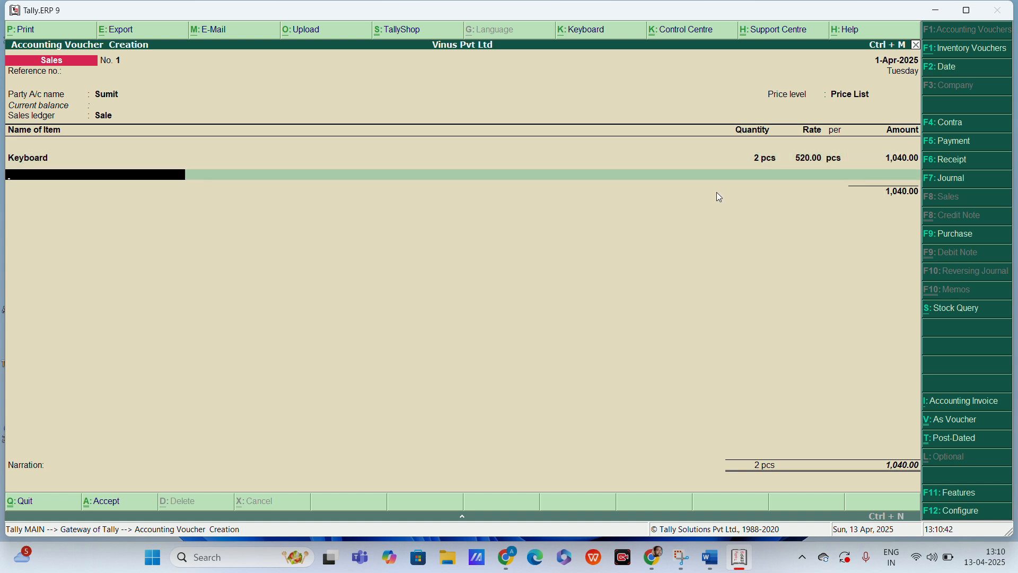
Step: Add 2 pcs of Mouse from the Lanka godown as the second sales item at the price list rate
{"action": "type", "text": "M"}
{"action": "key", "text": "Return"}
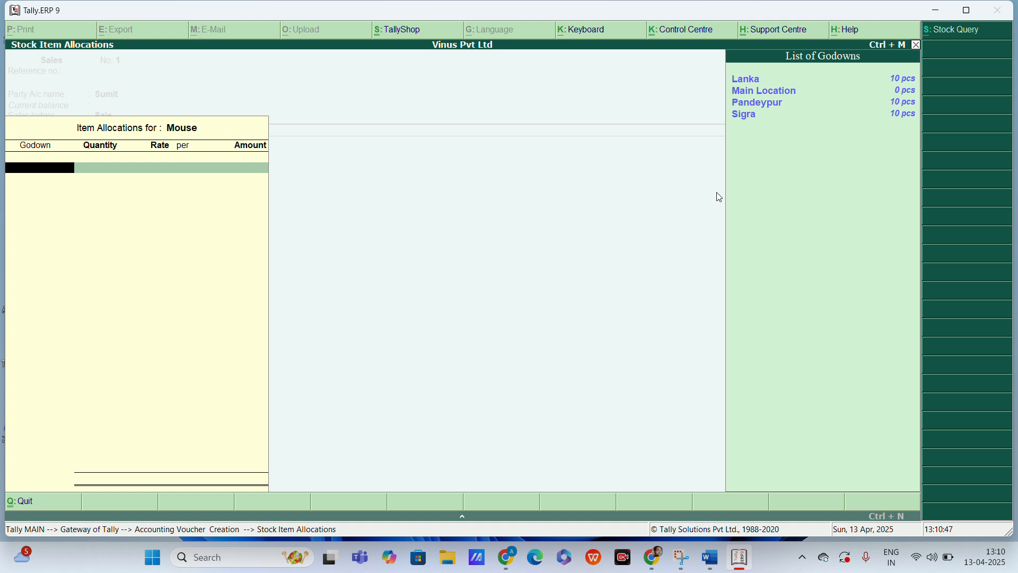
{"action": "key", "text": "Return"}
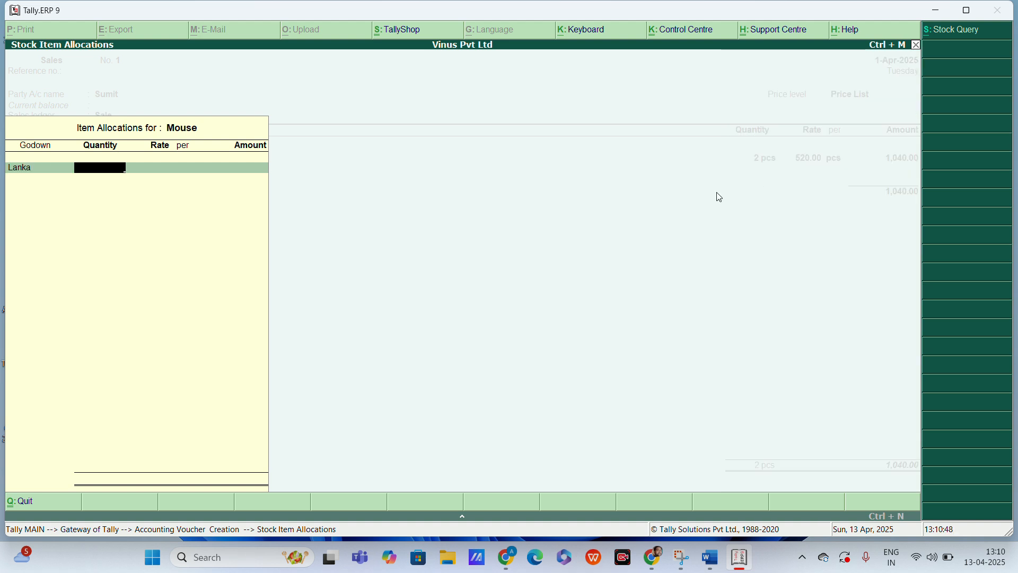
{"action": "type", "text": "2"}
{"action": "key", "text": "Return"}
{"action": "key", "text": "Return"}
{"action": "key", "text": "Return"}
{"action": "key", "text": "Return"}
{"action": "key", "text": "Return"}
Step: Finish the item list, save the sales voucher without a narration, and return to the Gateway of Tally
{"action": "key", "text": "Return"}
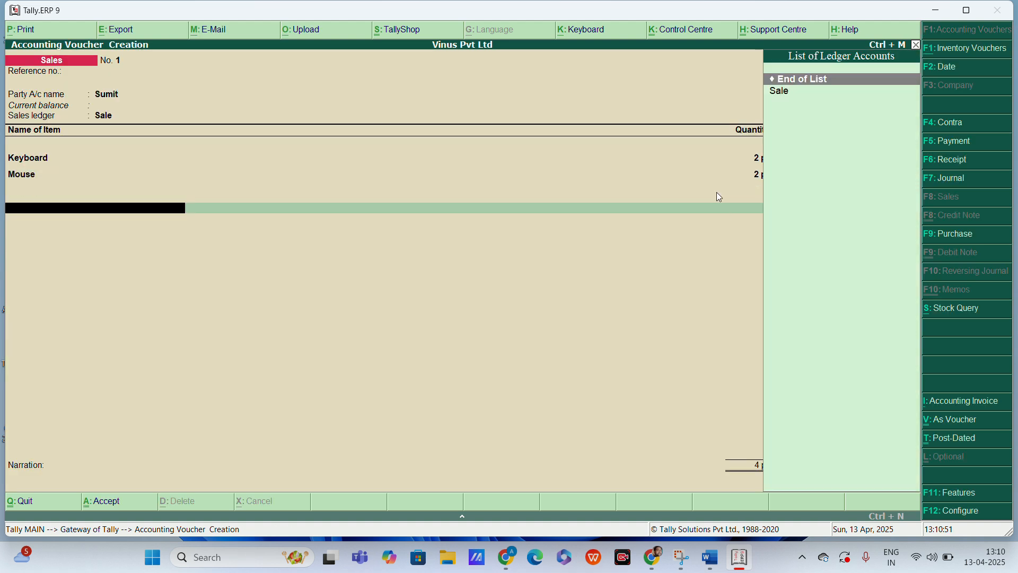
{"action": "key", "text": "Return"}
{"action": "key", "text": "Return"}
{"action": "key", "text": "Return"}
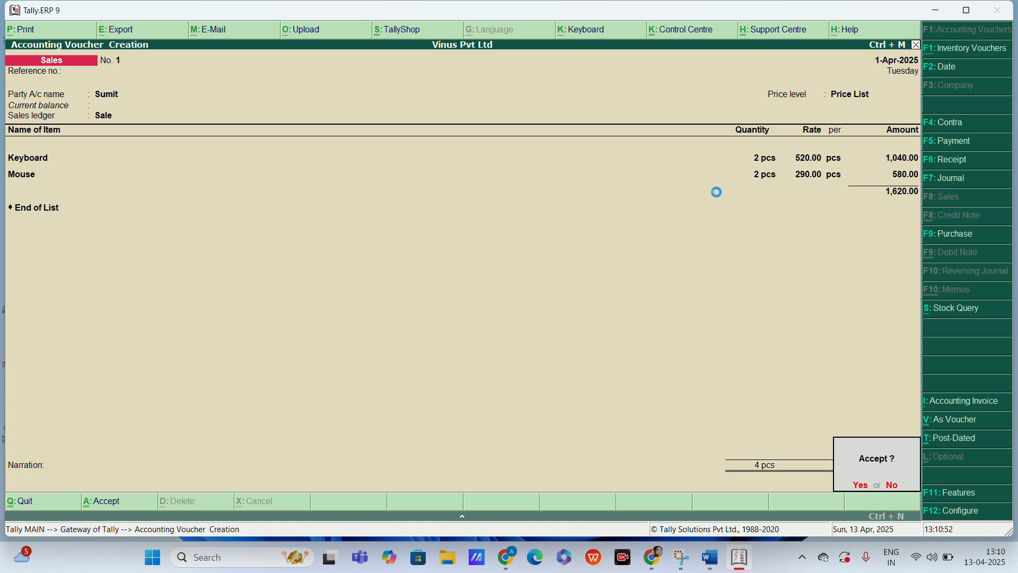
{"action": "key", "text": "Return"}
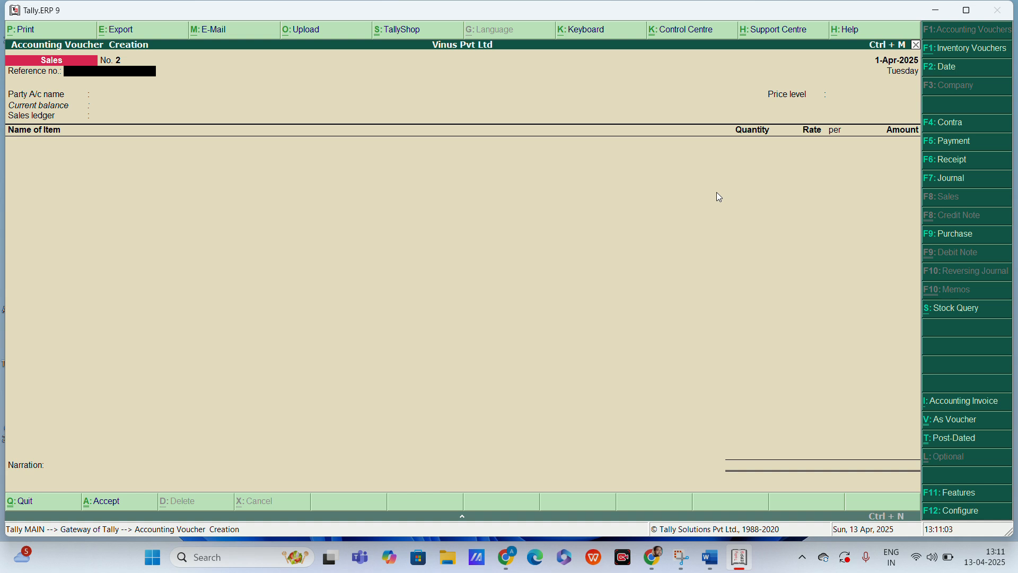
{"action": "key", "text": "Escape"}
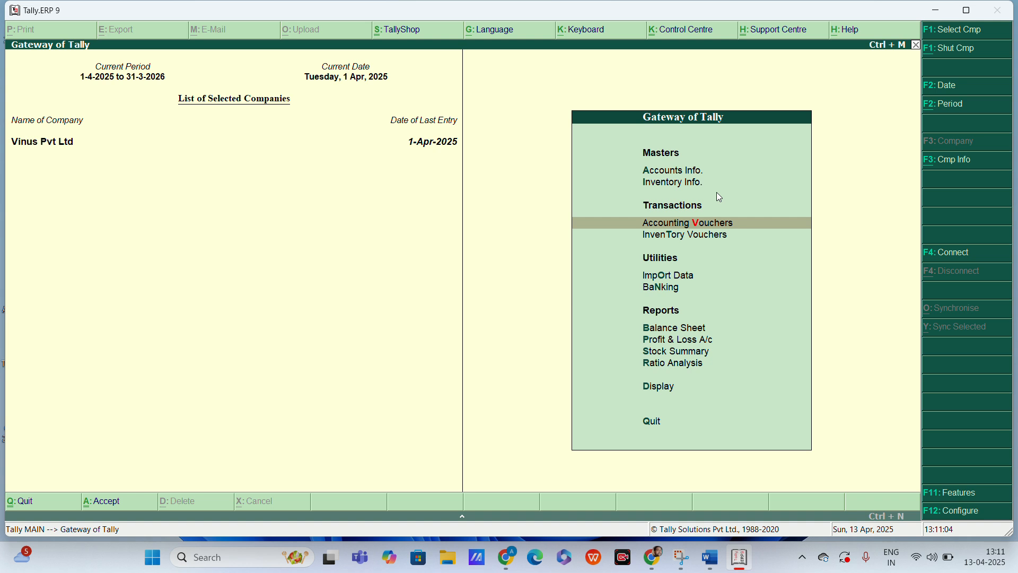
Step: Open the Statements of Inventory among the display reports
{"action": "key", "text": "Down"}
{"action": "key", "text": "Down"}
{"action": "key", "text": "Down"}
{"action": "key", "text": "Down"}
{"action": "key", "text": "Down"}
{"action": "key", "text": "Down"}
{"action": "key", "text": "Down"}
{"action": "key", "text": "Down"}
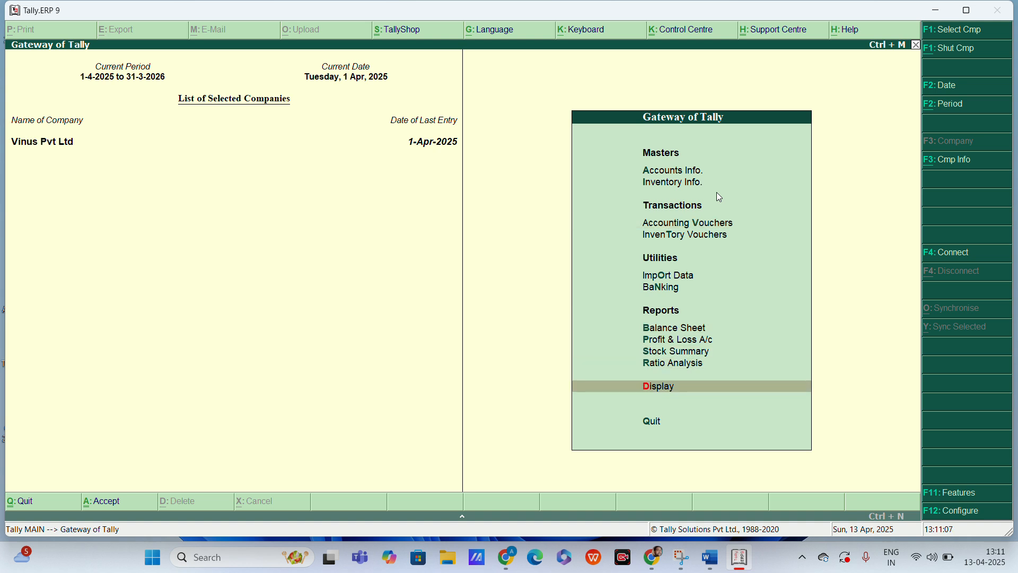
{"action": "key", "text": "Return"}
{"action": "key", "text": "Down"}
{"action": "key", "text": "Down"}
{"action": "key", "text": "Down"}
{"action": "key", "text": "Down"}
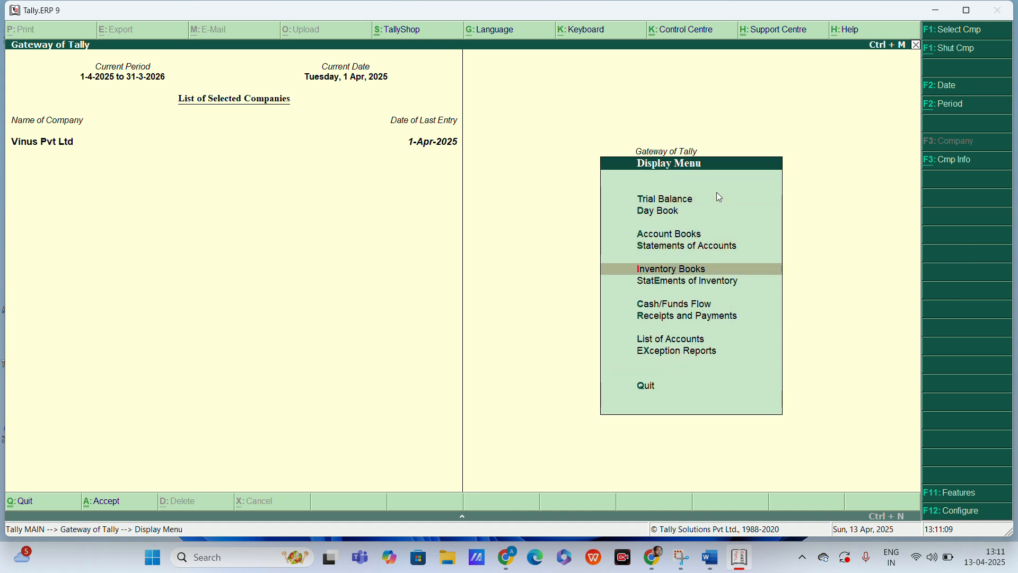
{"action": "key", "text": "Down"}
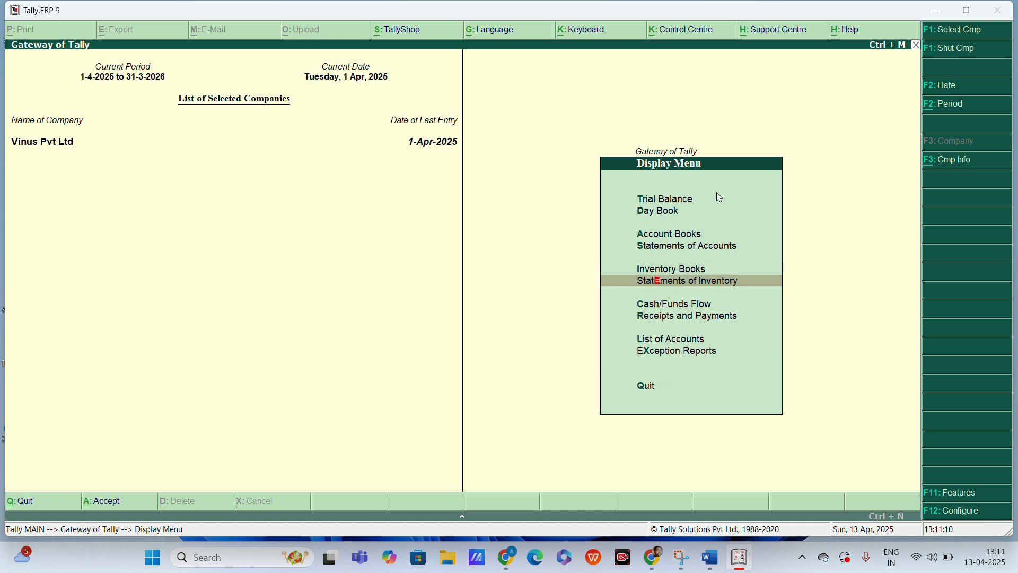
{"action": "key", "text": "Return"}
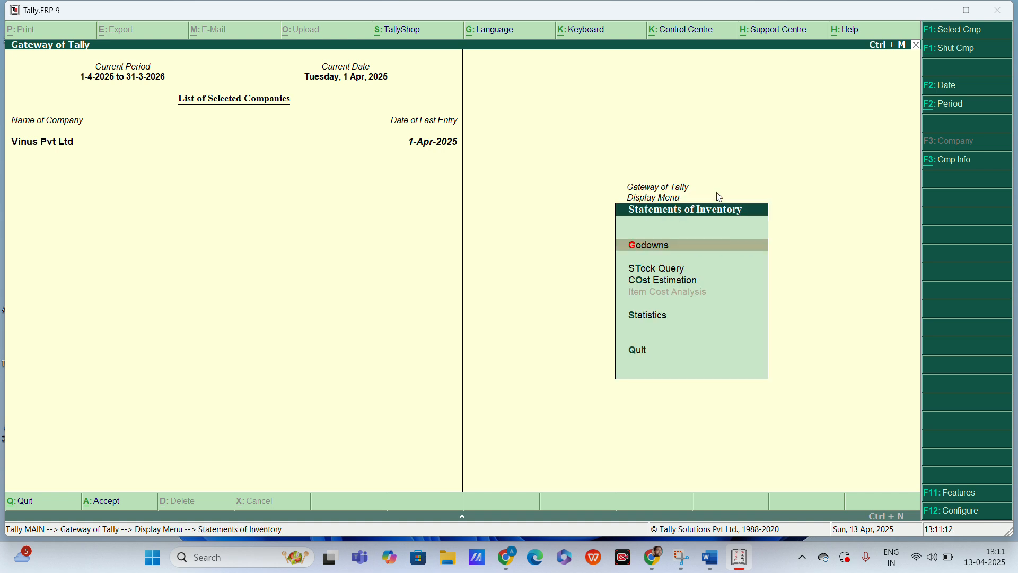
Step: Open the godown summary for Lanka to check its closing stock
{"action": "key", "text": "Return"}
{"action": "key", "text": "Down"}
{"action": "key", "text": "Down"}
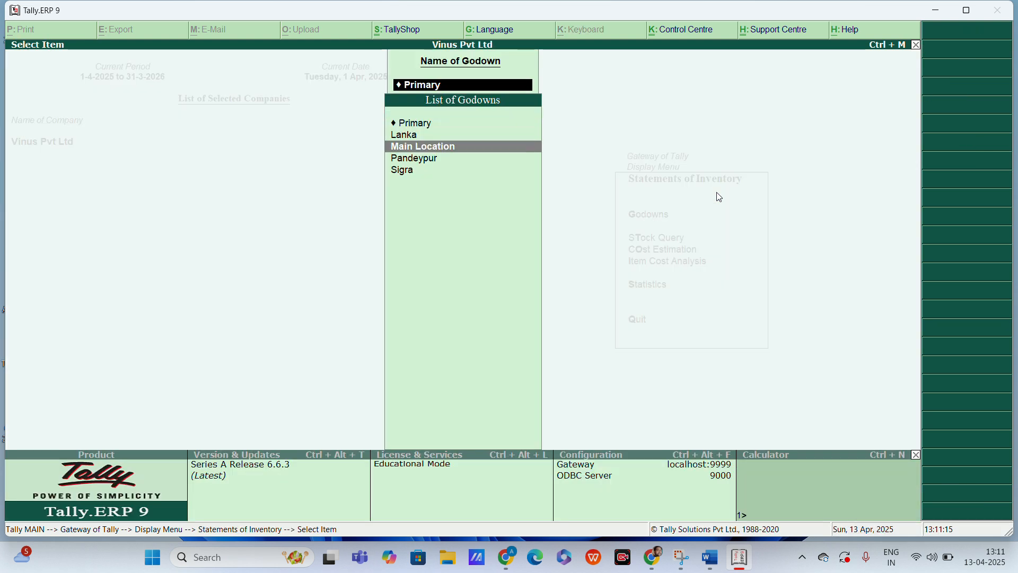
{"action": "key", "text": "Up"}
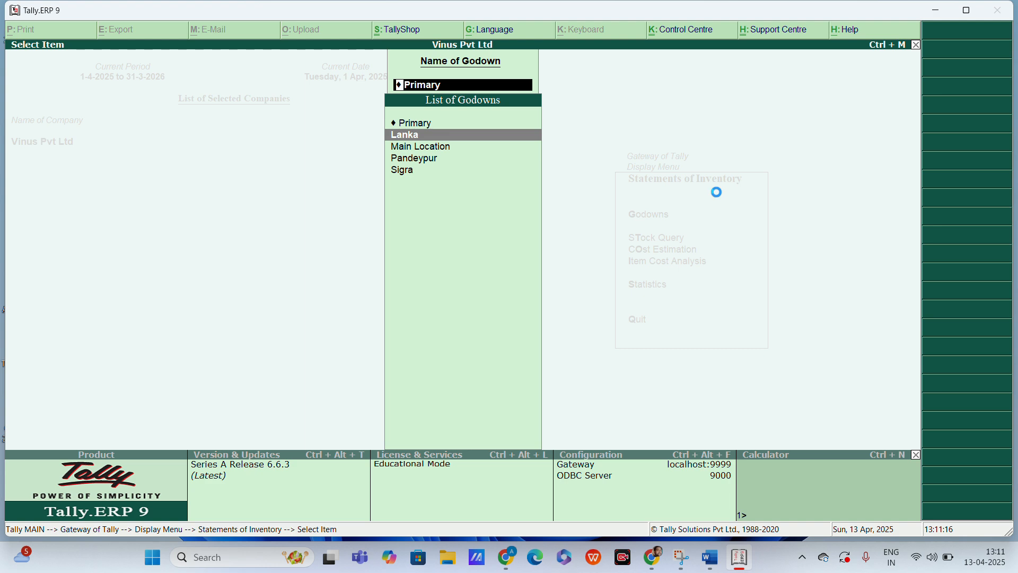
{"action": "key", "text": "Return"}
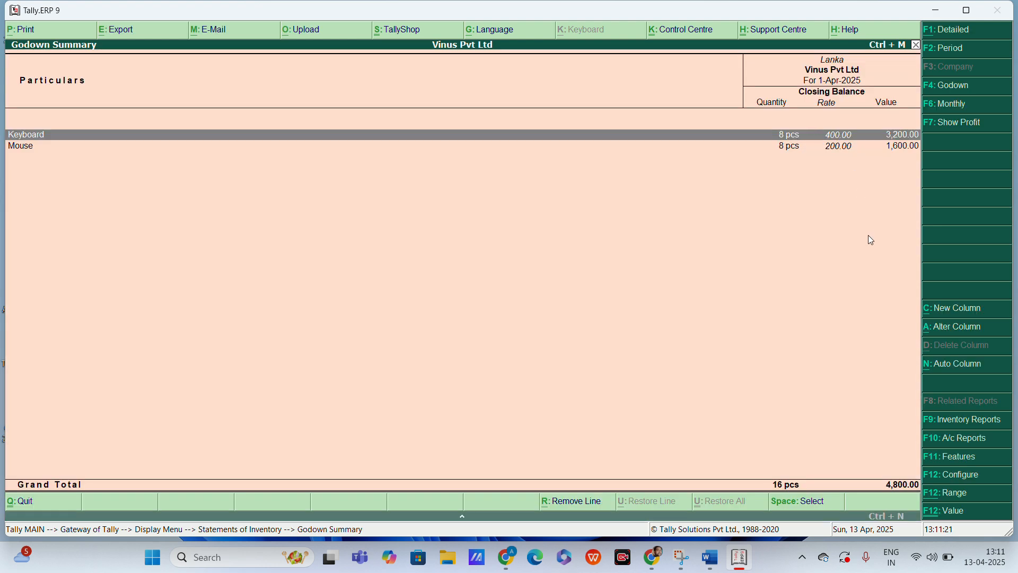
Step: Examine the monthly Keyboard movement in the Lanka godown, and return to the godown selection
{"action": "key", "text": "Return"}
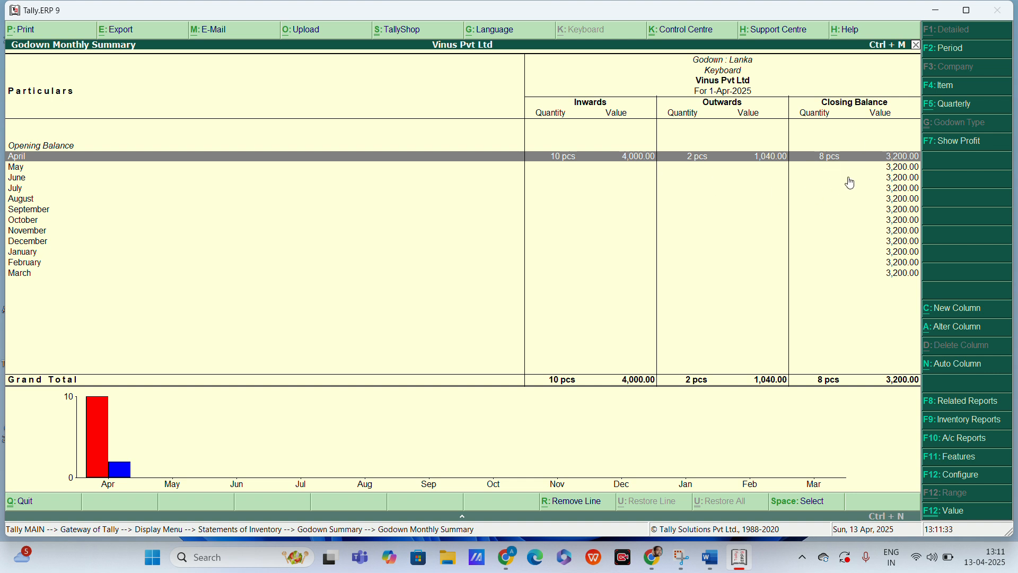
{"action": "key", "text": "Escape"}
{"action": "key", "text": "Escape"}
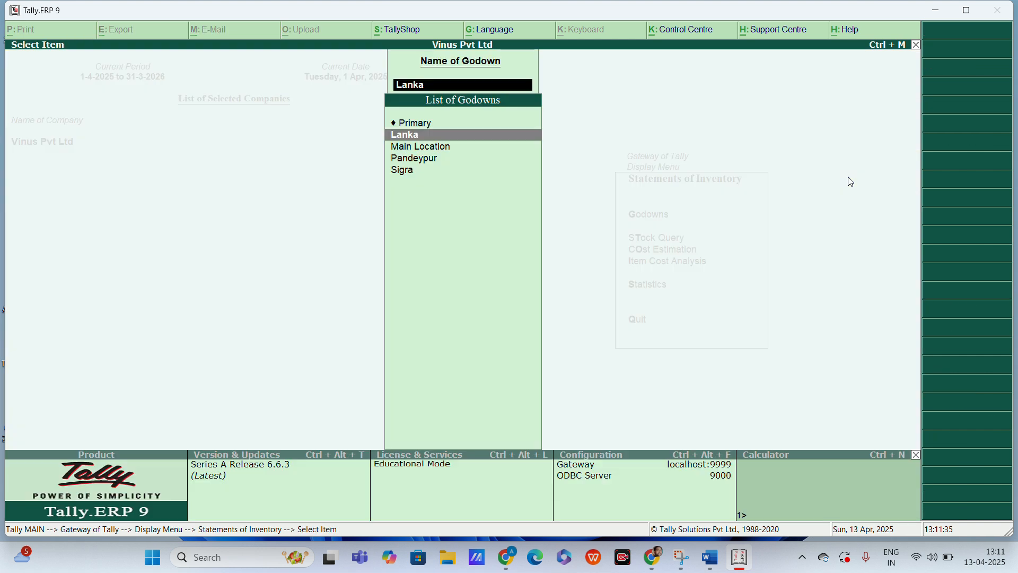